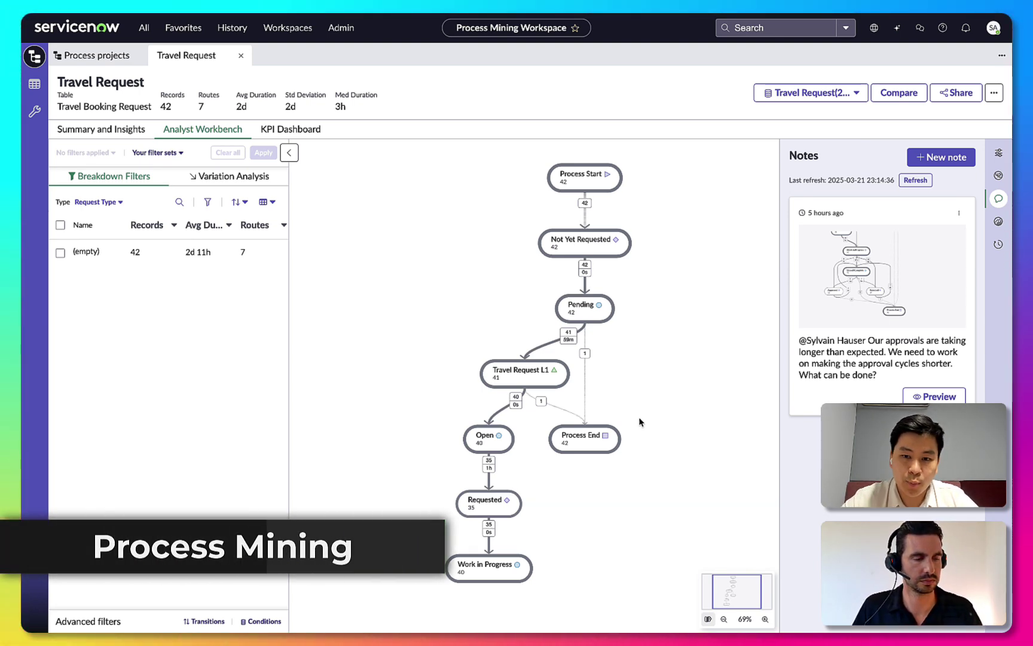
Show 100% of connections in the Travel Request map and open the Work in Progress–Rejected (12/5d) transition
left_click(998, 153)
left_click_drag(831, 254, 958, 255)
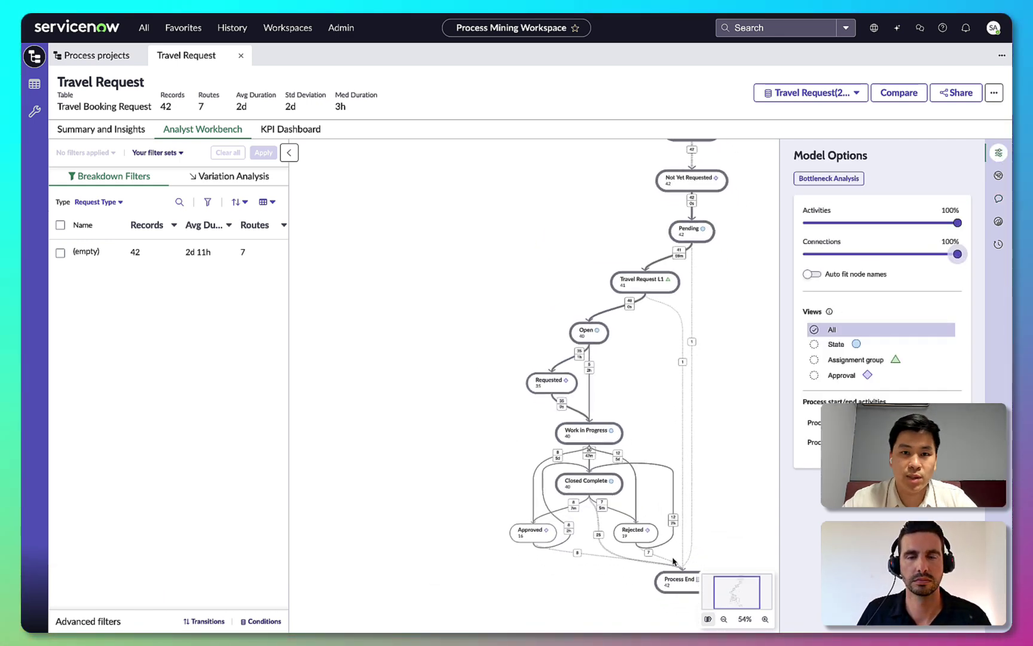
left_click(764, 619)
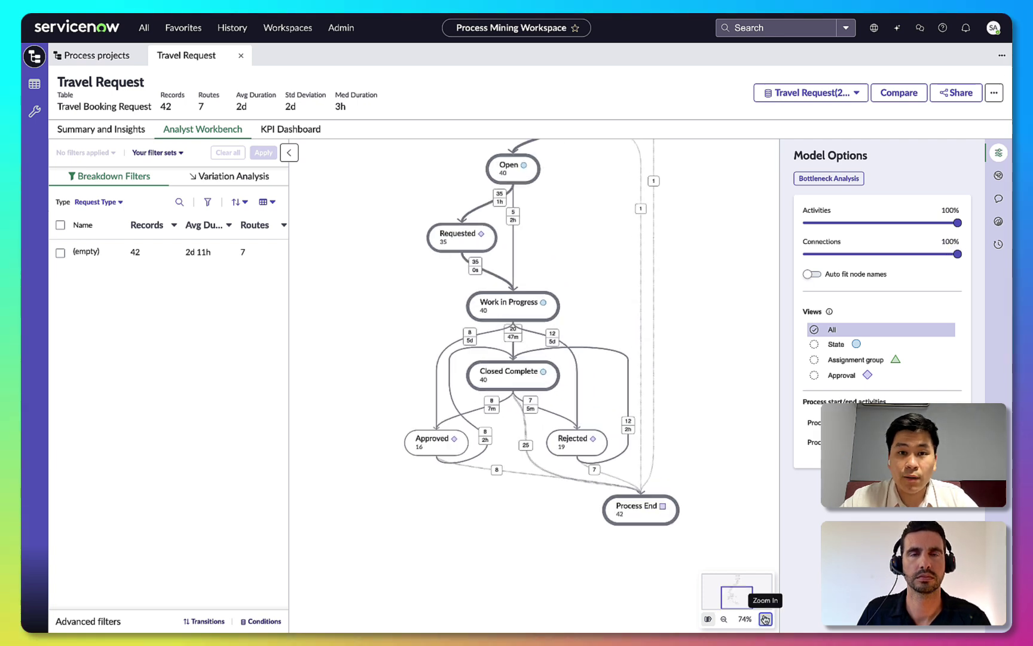
left_click_drag(665, 482, 717, 478)
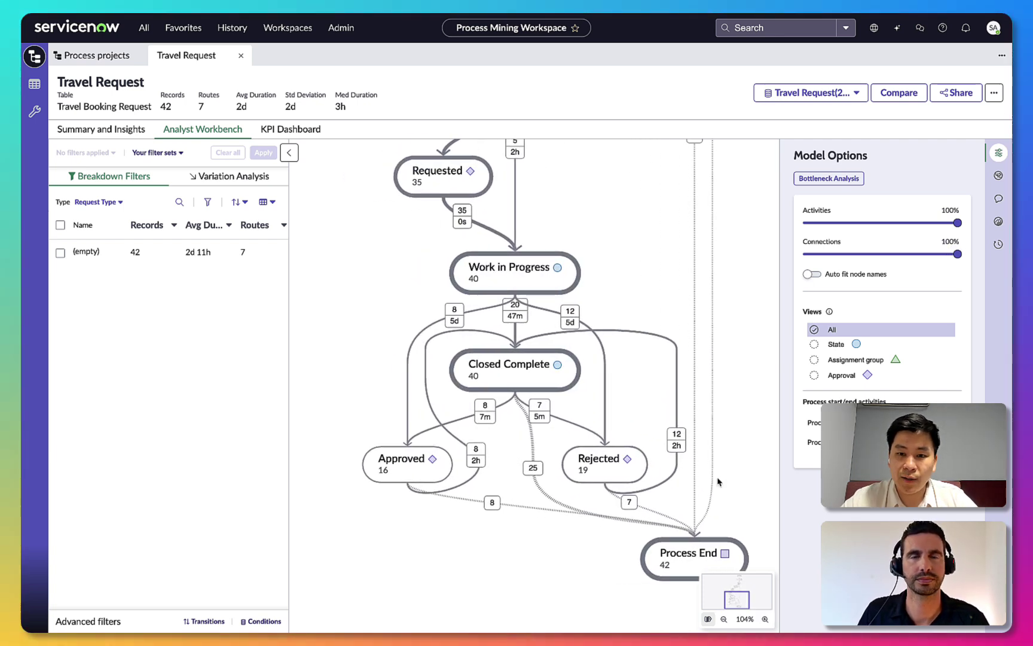
left_click(572, 323)
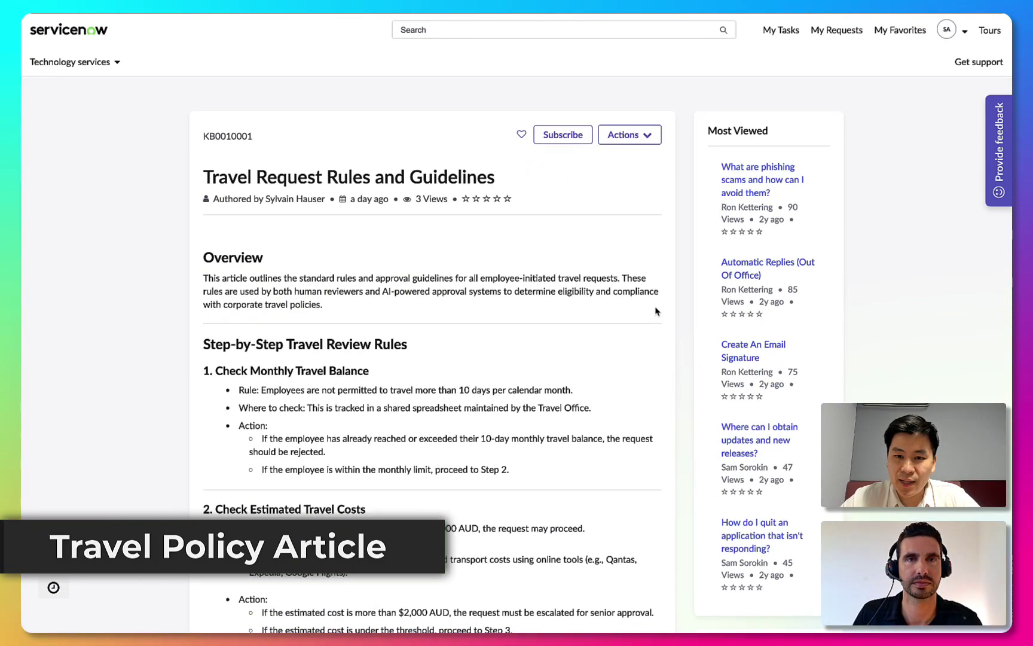
Scroll through the Travel Request Rules and Guidelines article down to its Related Articles list
scroll(656, 311, "down", 2)
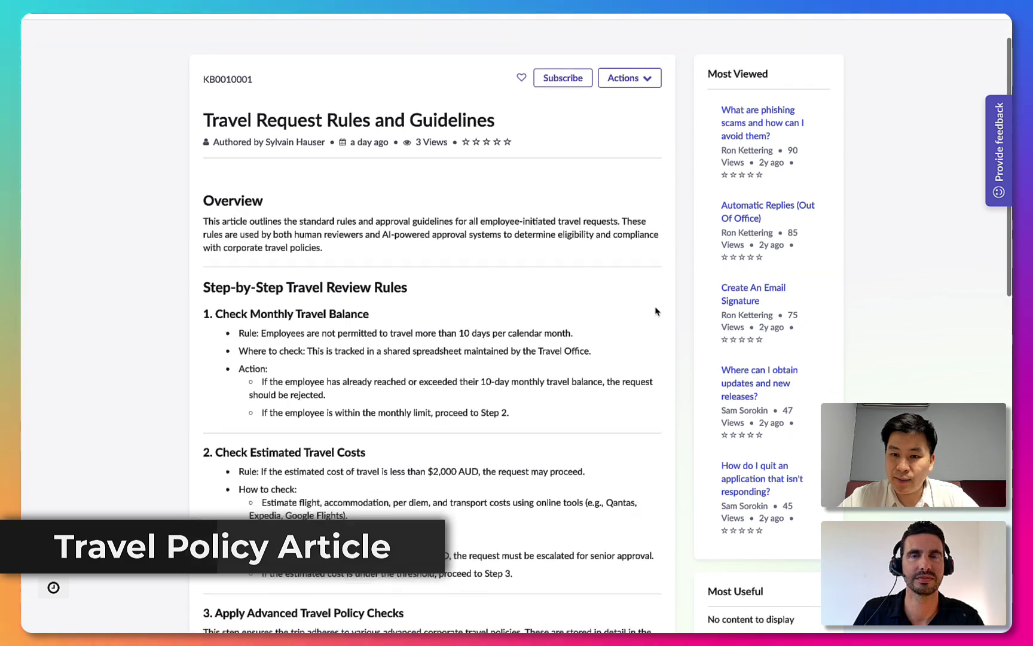
scroll(656, 311, "down", 2)
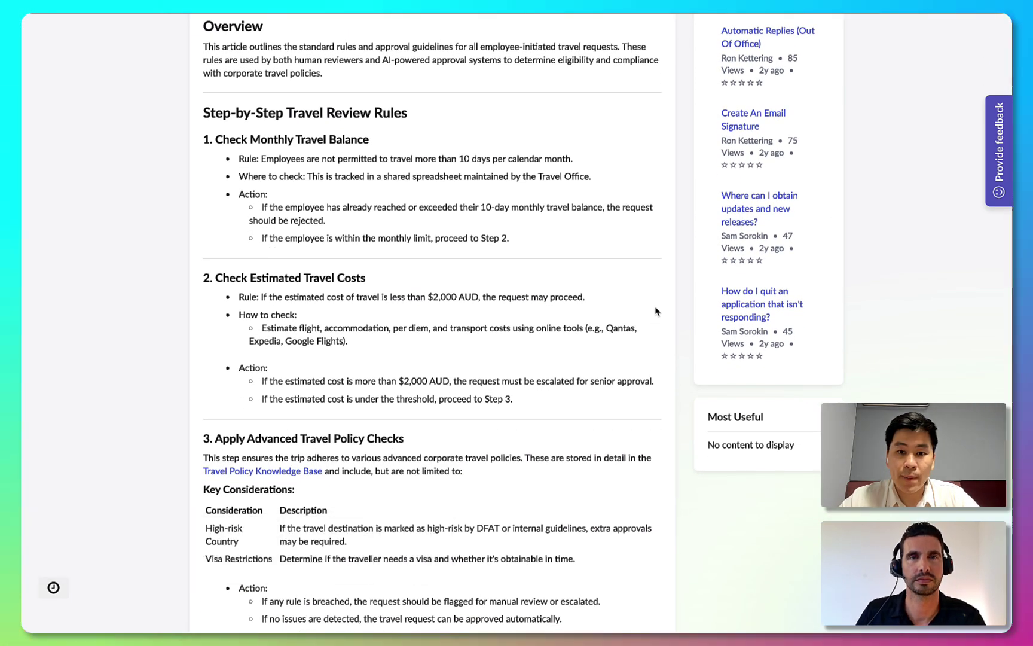
scroll(656, 311, "down", 1)
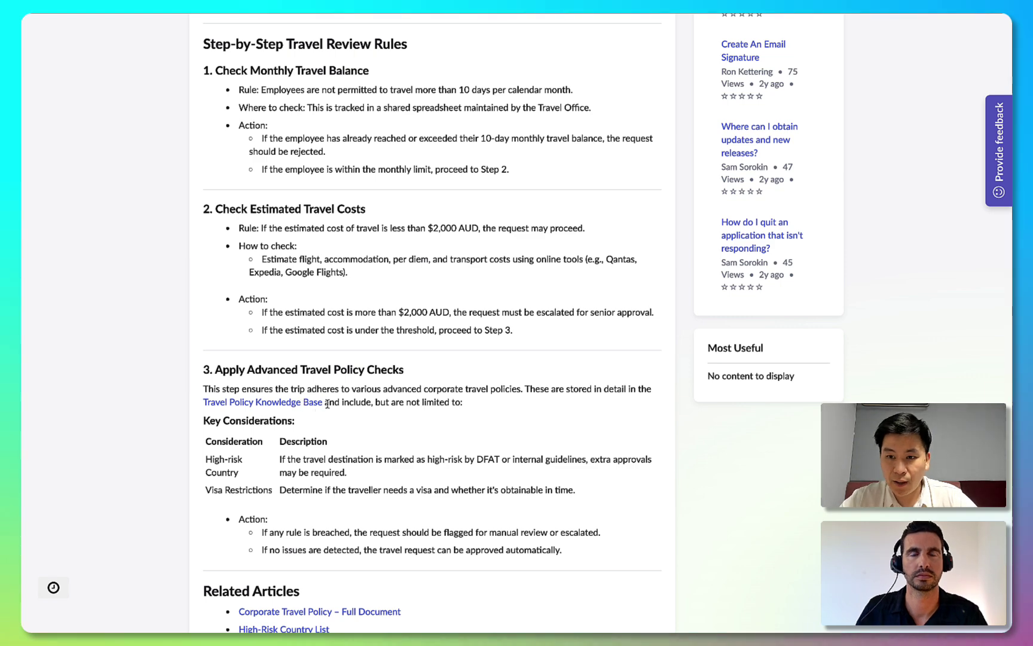
scroll(342, 544, "down", 1)
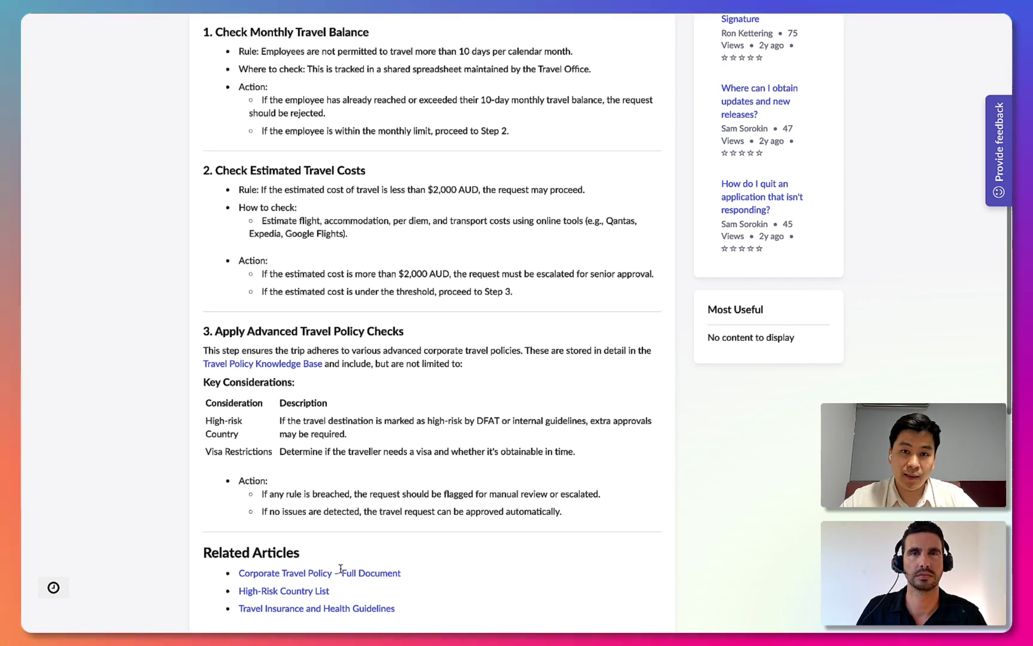
scroll(341, 574, "down", 1)
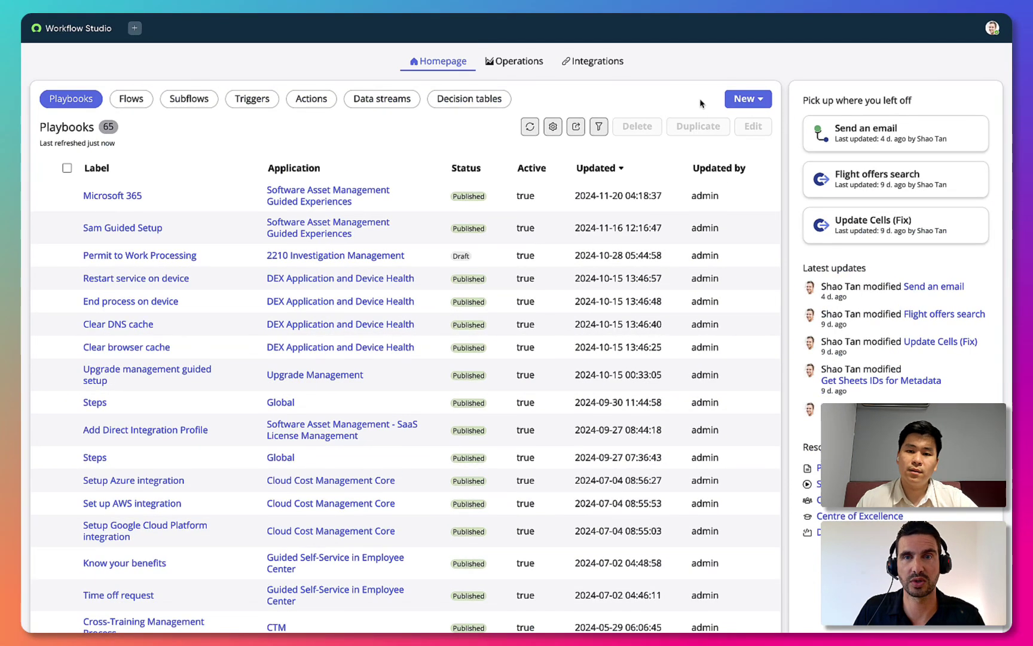
Create a new subflow named 'Get travel balances'
left_click(745, 99)
left_click(747, 170)
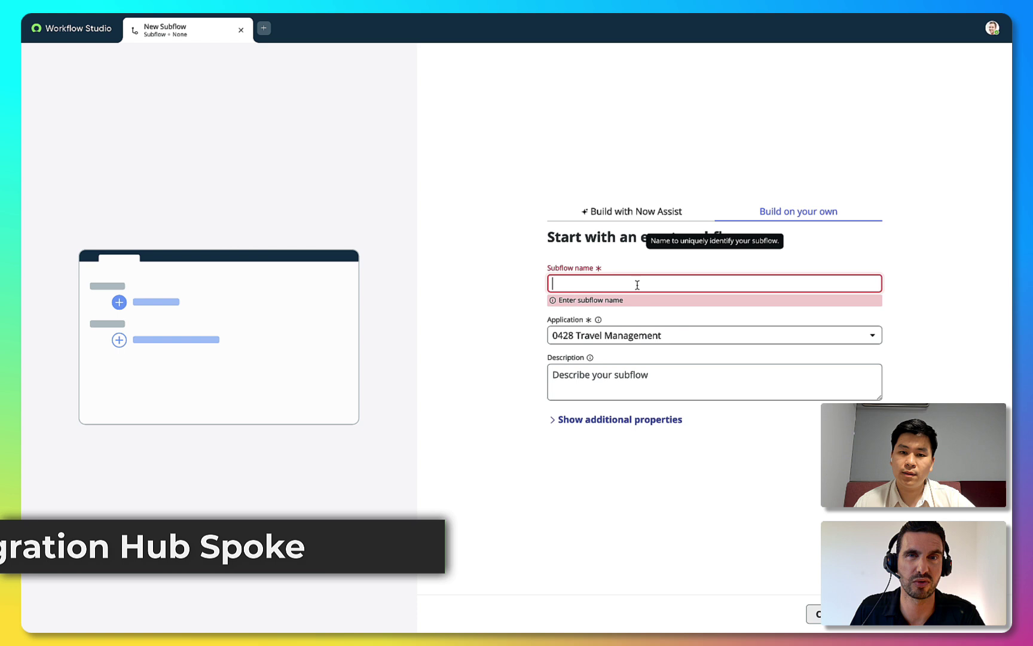
type("Get travel b")
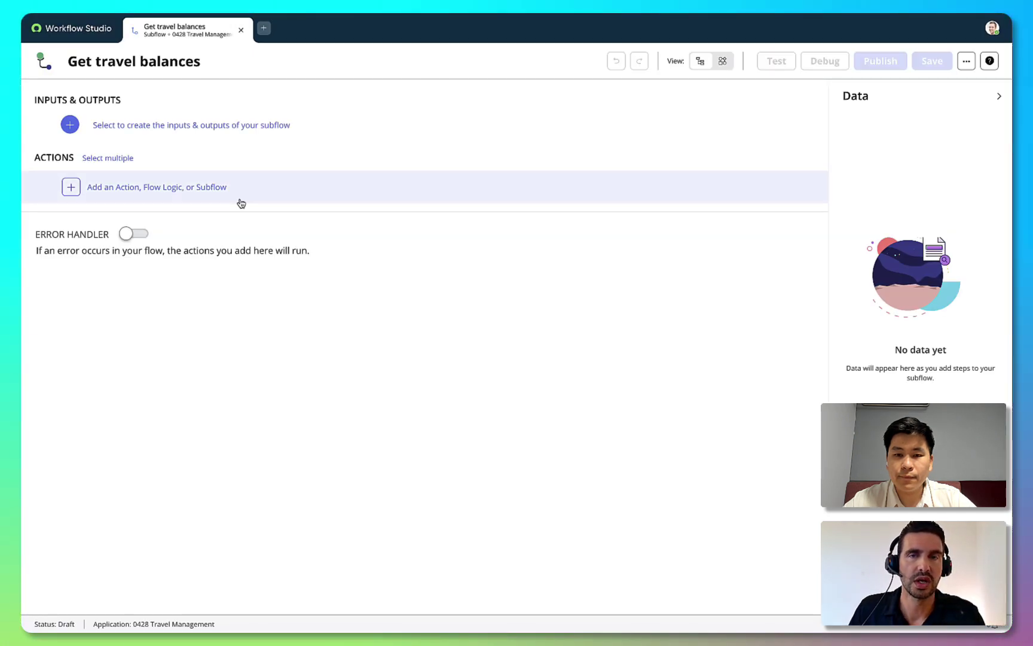
Add a Google Sheets Get Cell Values action with the pasted spreadsheet ID and range A1:E15
left_click(210, 201)
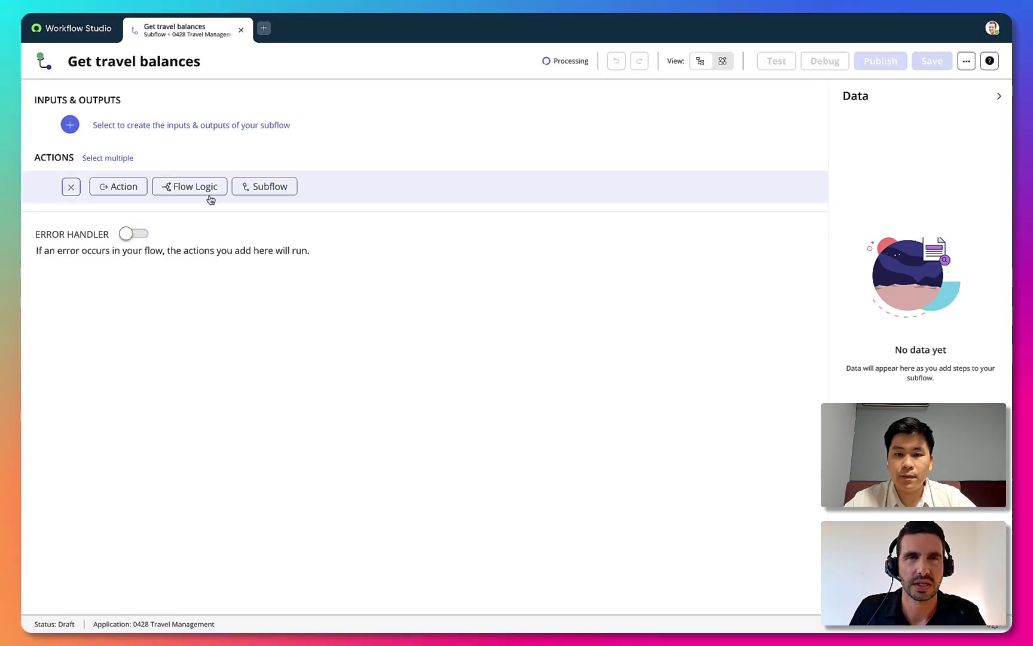
left_click(144, 195)
type("sheet")
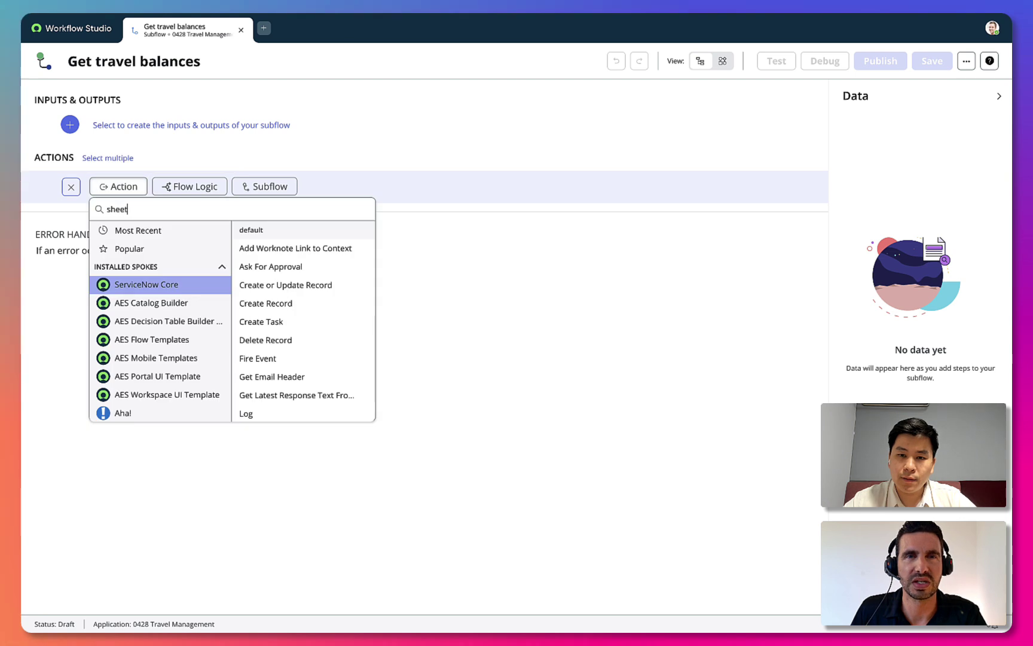
left_click(162, 339)
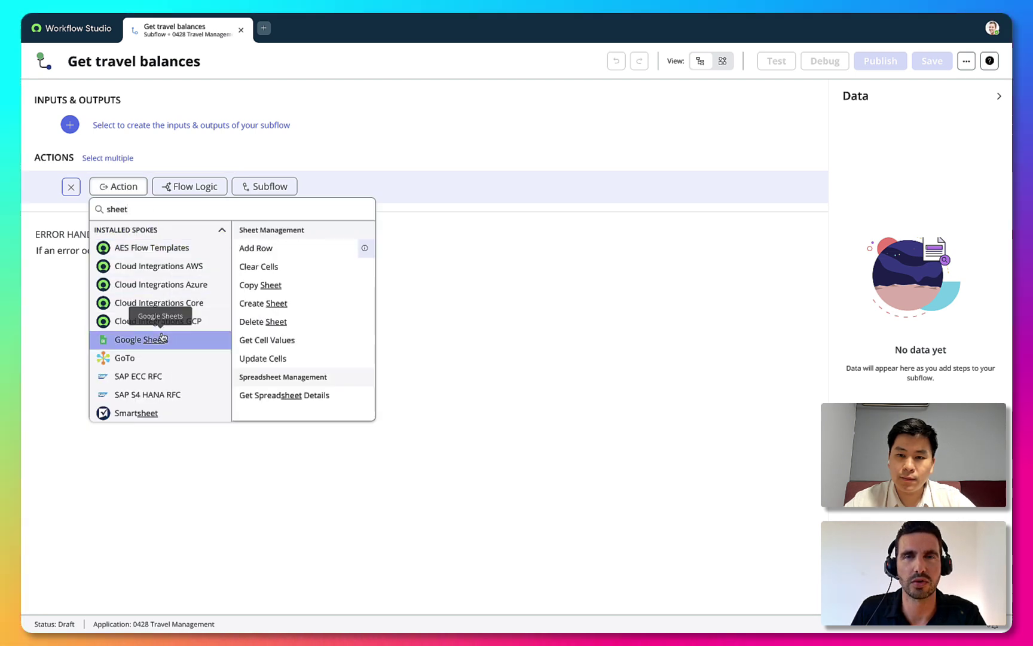
left_click(278, 343)
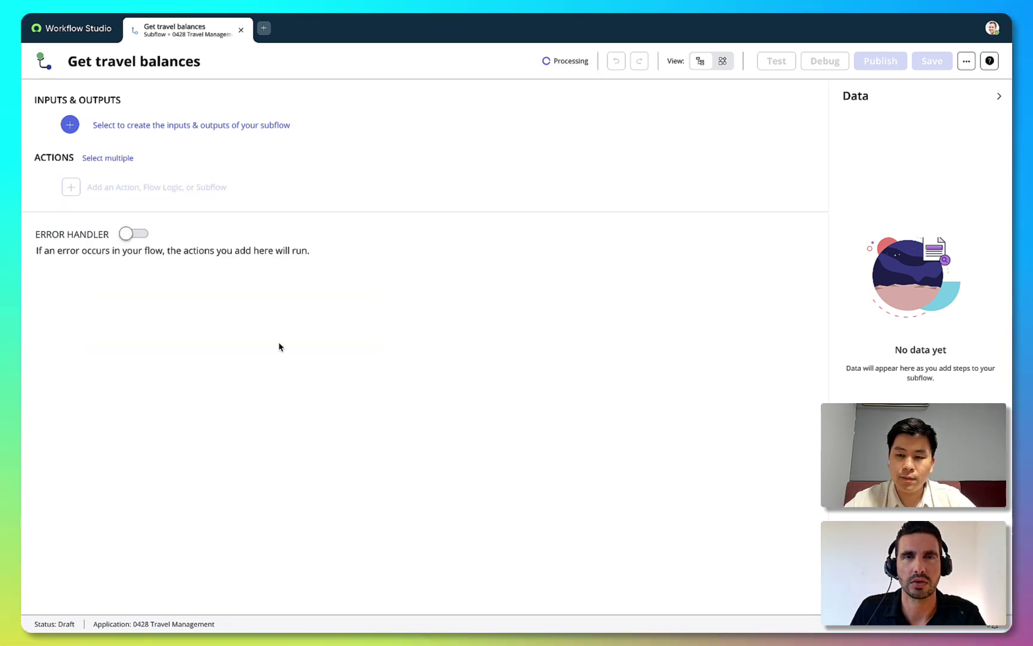
left_click(239, 351)
left_click(249, 408)
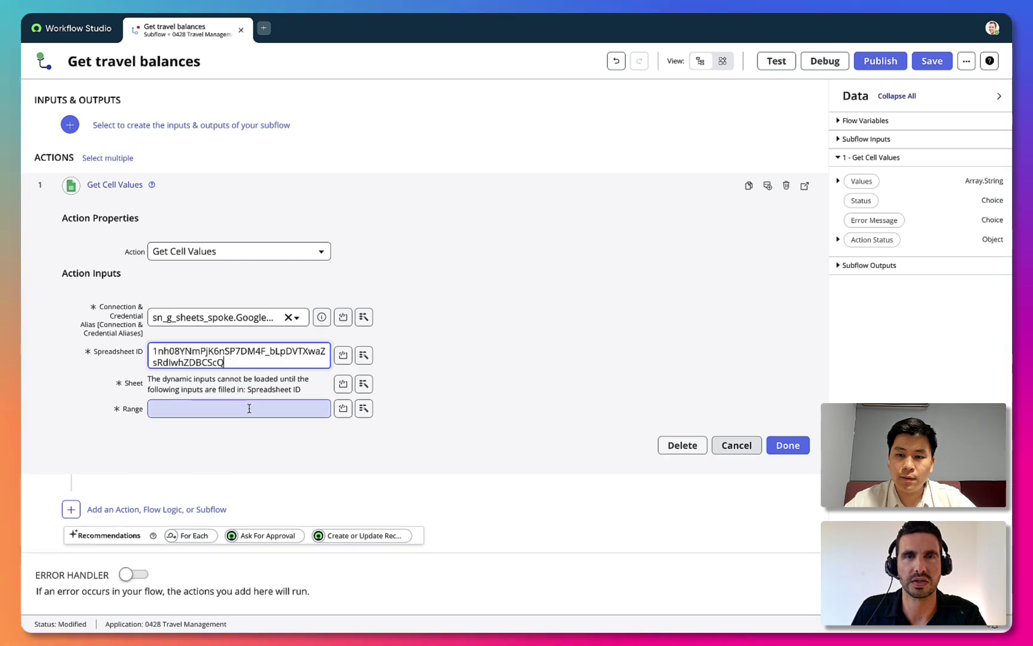
type("A1:E15")
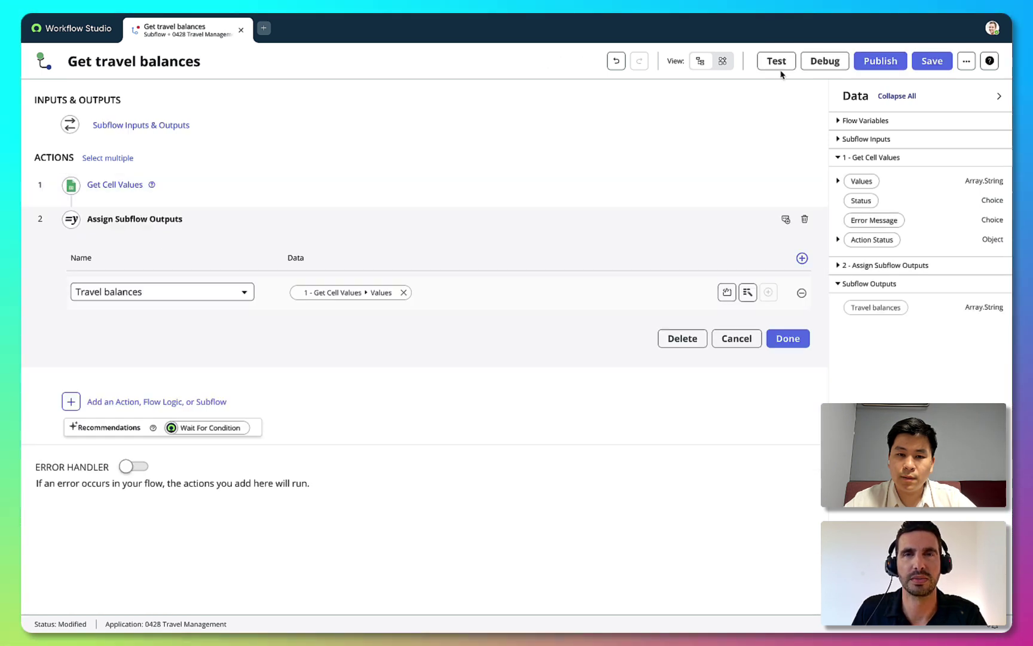
Test the Get travel balances subflow and publish it
left_click(778, 66)
left_click(703, 232)
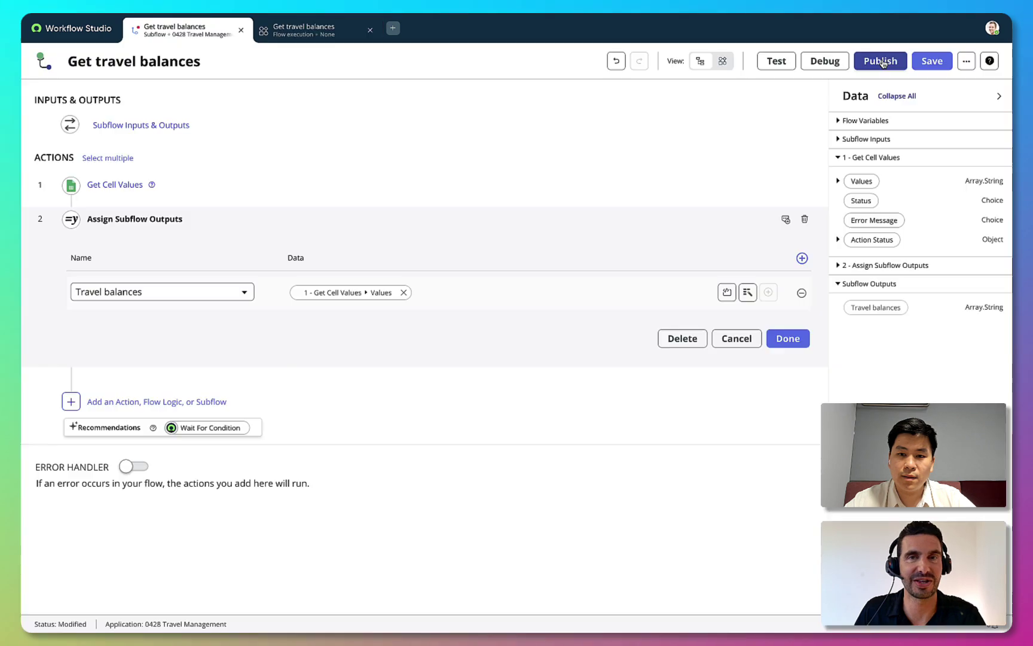
left_click(880, 60)
left_click(698, 177)
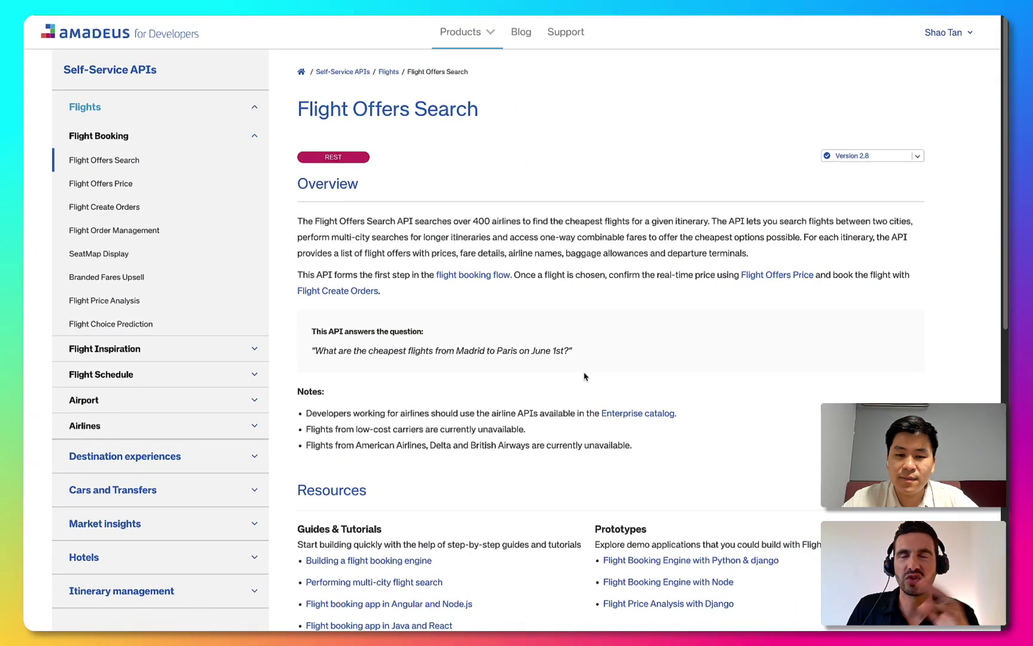
Open the Flight Offers Search OpenAPI spec and copy its entire JSON
scroll(589, 380, "down", 5)
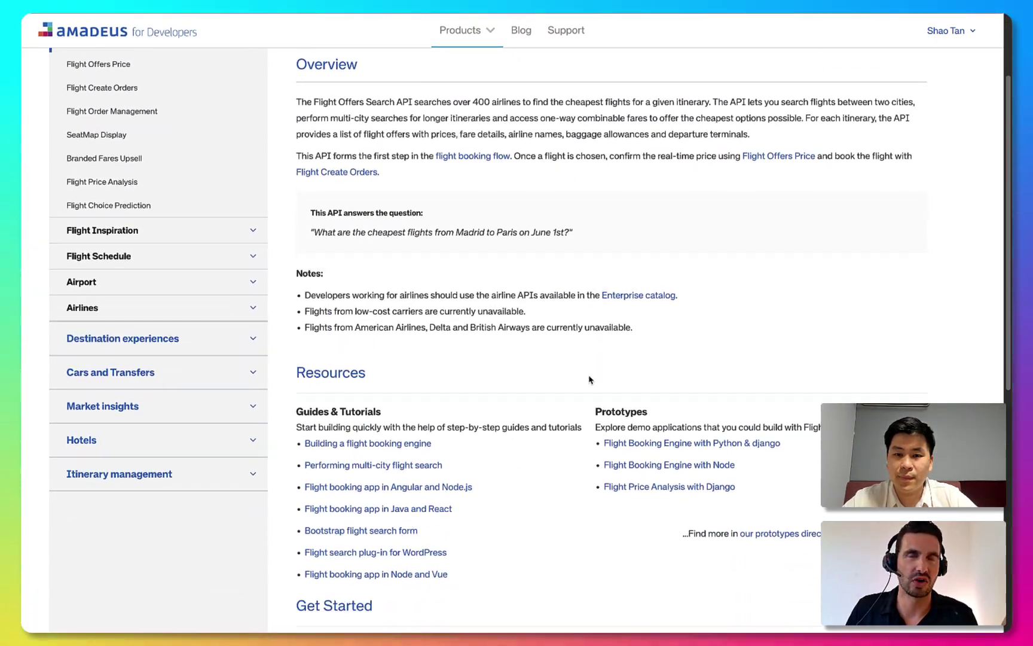
scroll(589, 380, "down", 4)
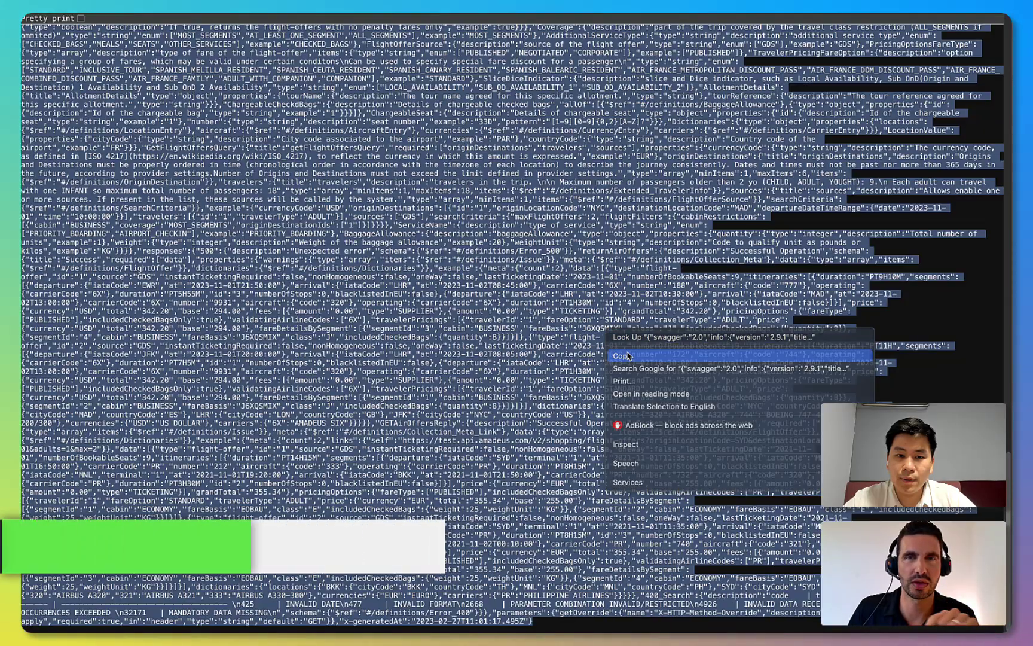
left_click(619, 341)
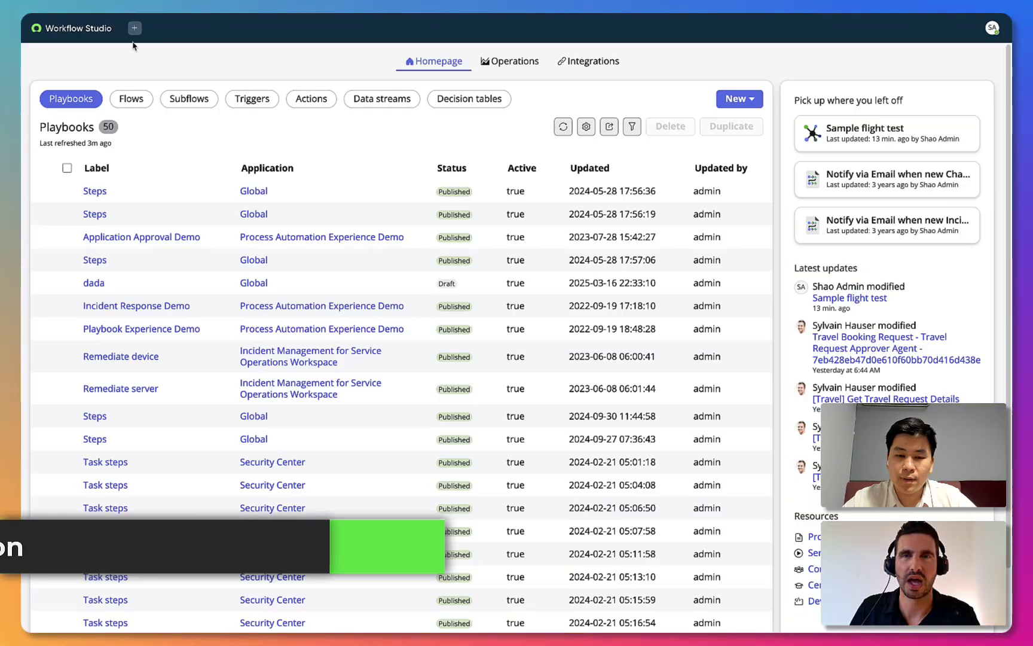
Create a spoke named 'Travel Search Amadeus' with description 'To get trip prices'
left_click(135, 28)
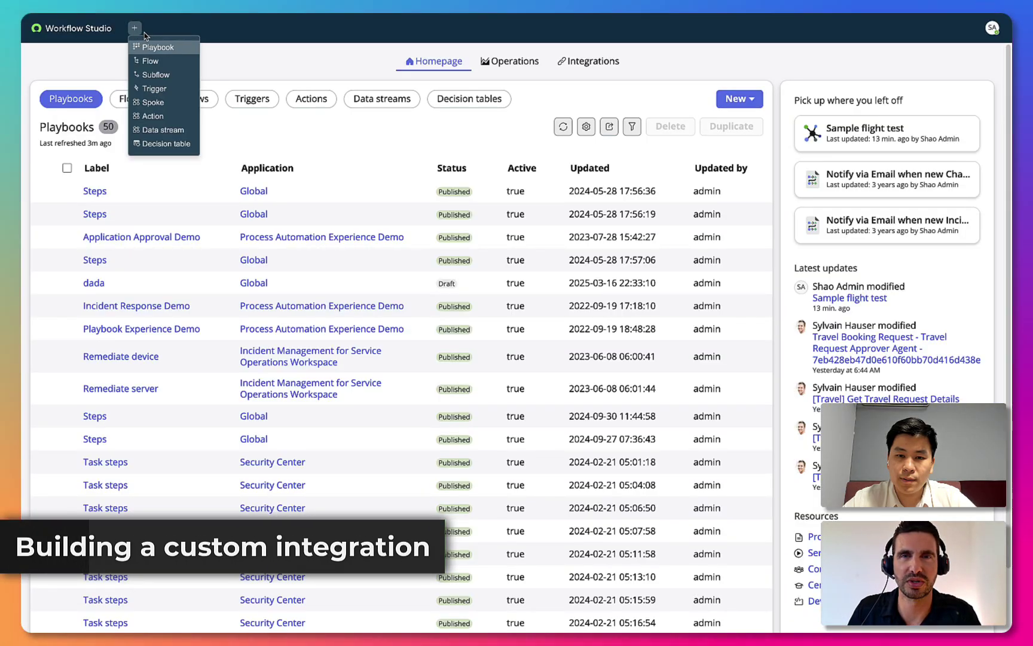
left_click(153, 102)
left_click(450, 227)
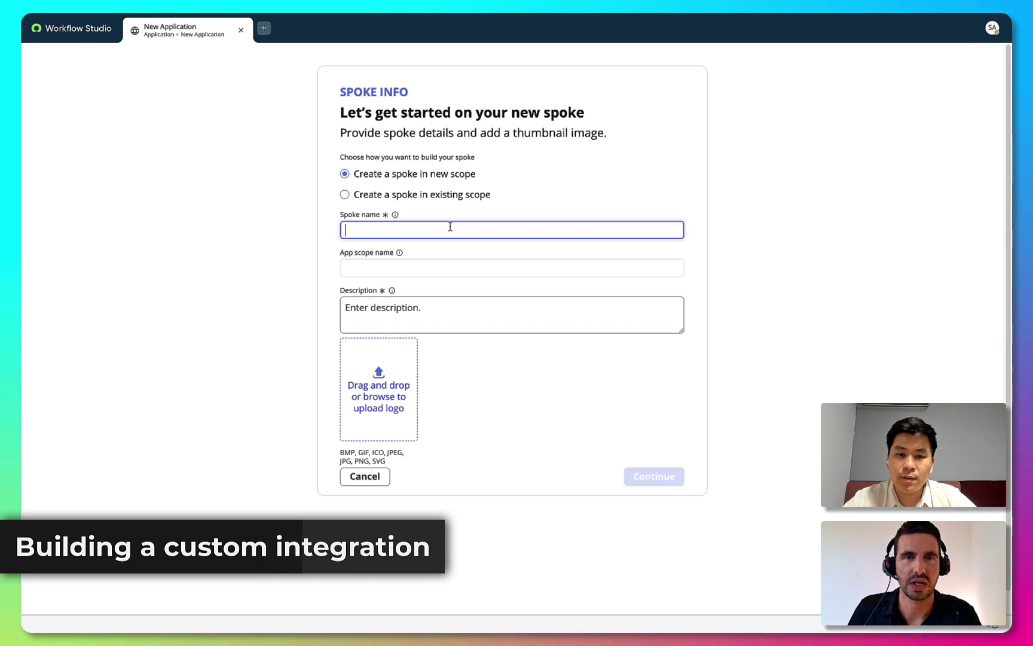
type("Travel Search Amadeus")
left_click(512, 315)
type("To get trip prices")
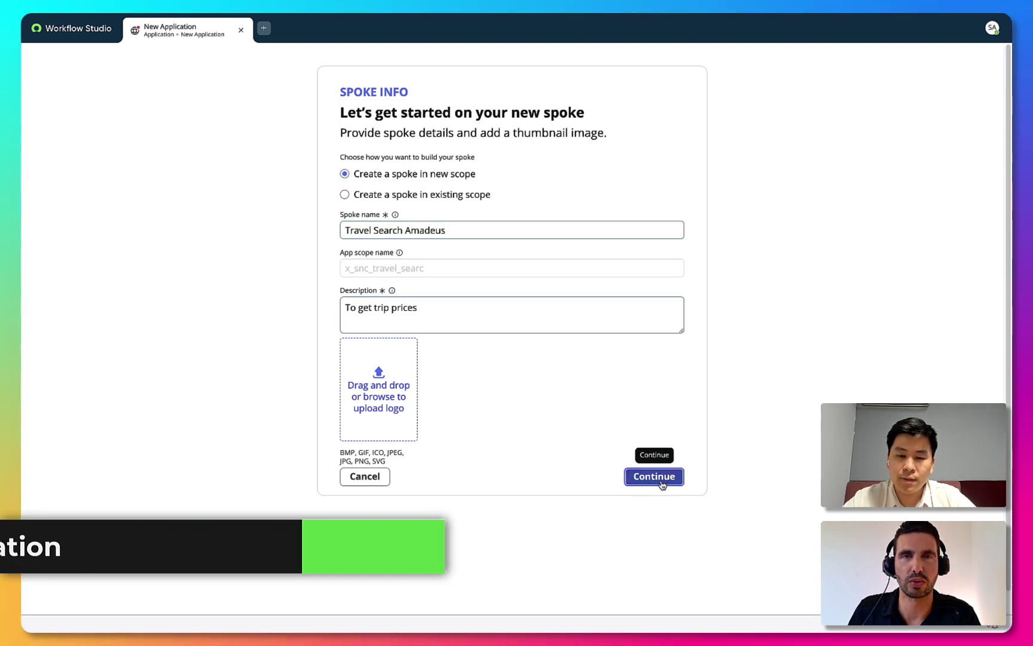
left_click(655, 476)
Import the pasted Flight Offers OpenAPI JSON and publish its getFlightOffers action
left_click(673, 421)
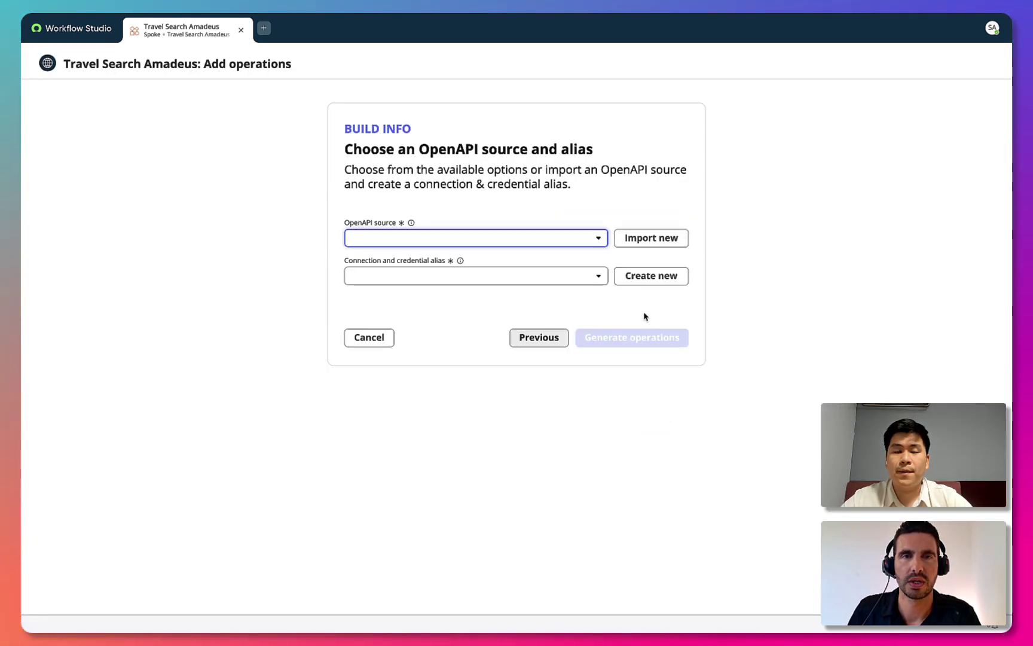
left_click(632, 250)
left_click(576, 308)
left_click(493, 345)
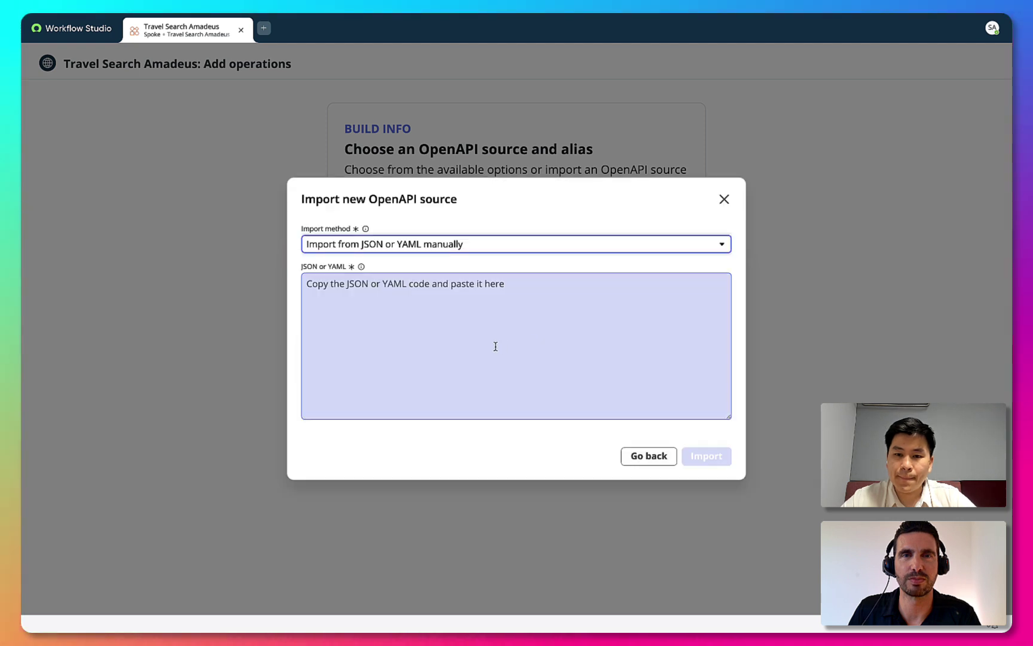
key("ctrl+v")
left_click(707, 455)
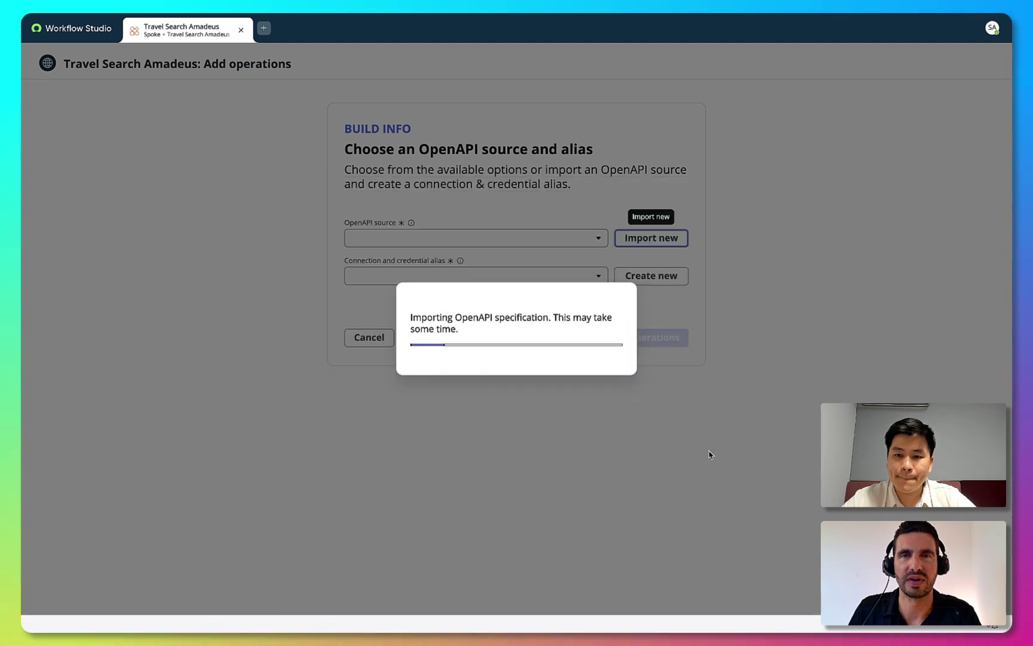
left_click(74, 209)
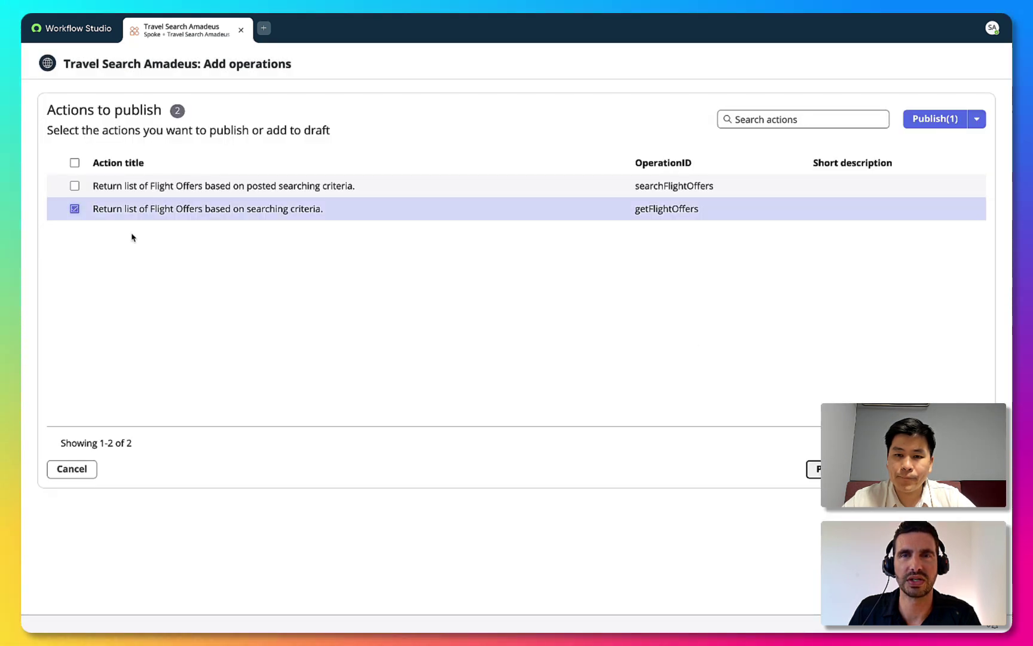
left_click(953, 119)
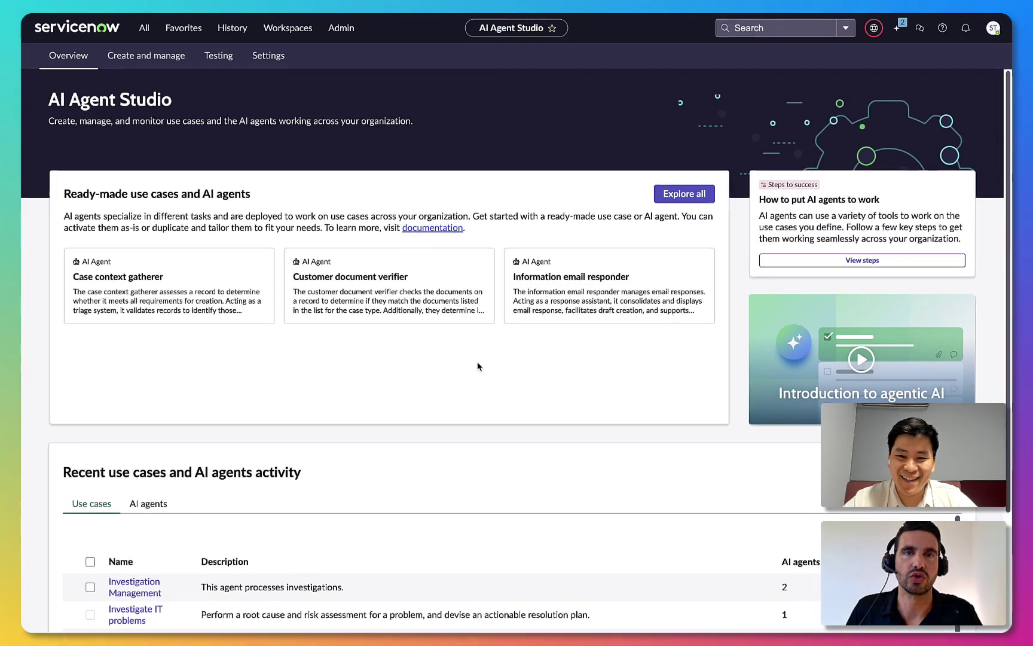
Scroll AI Agent Studio down to Create and manage to start a new use case
scroll(479, 366, "down", 2)
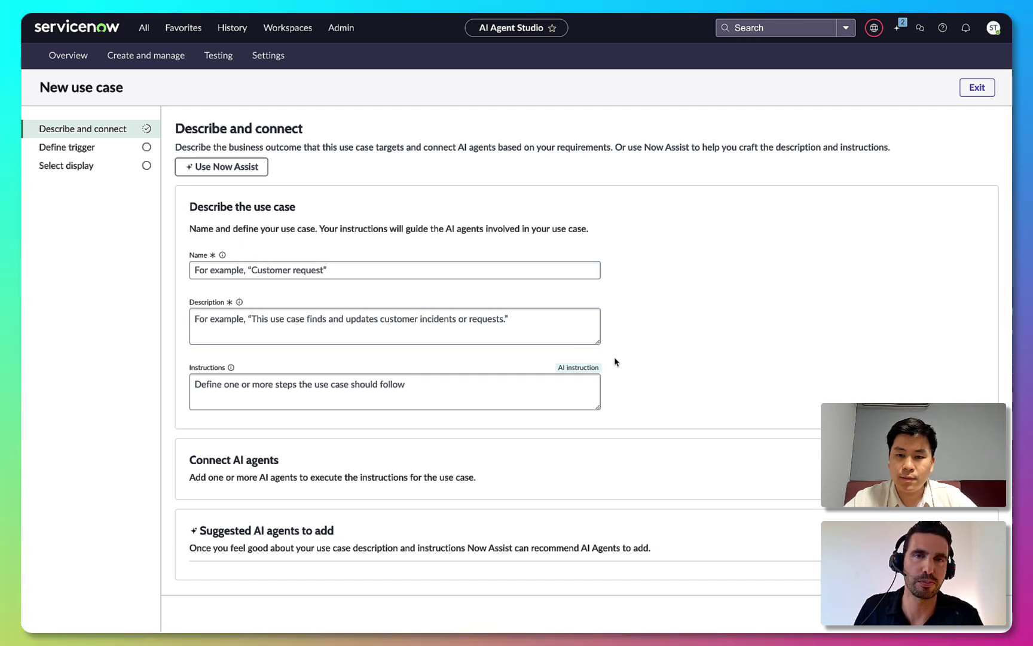
In Now Assist, begin the description 'This agentic use case processes travel request appro…'
left_click(244, 175)
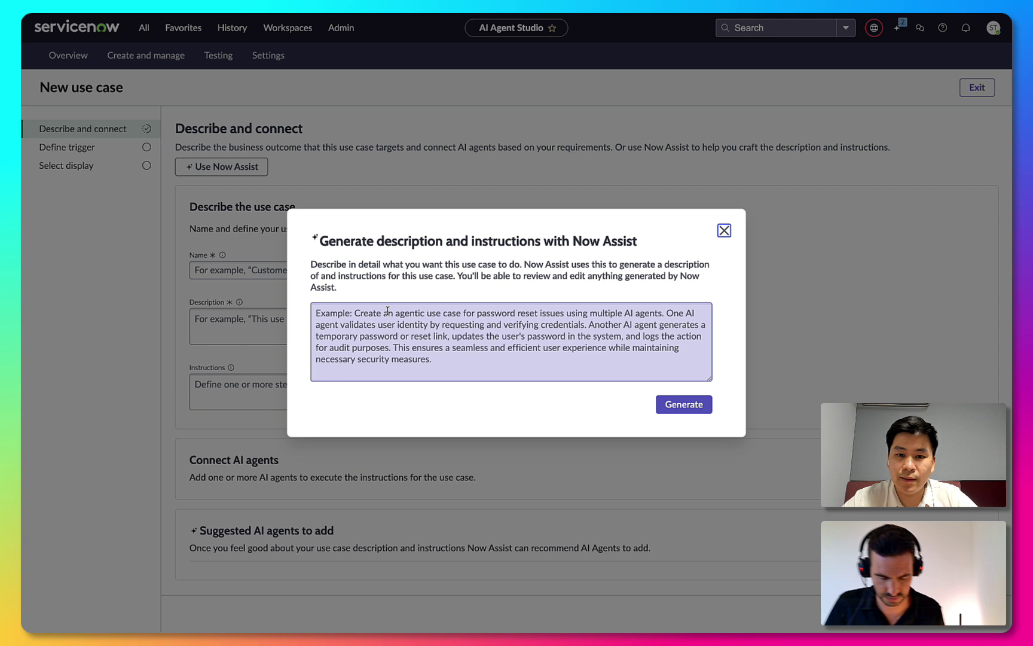
left_click(388, 310)
type("This agen")
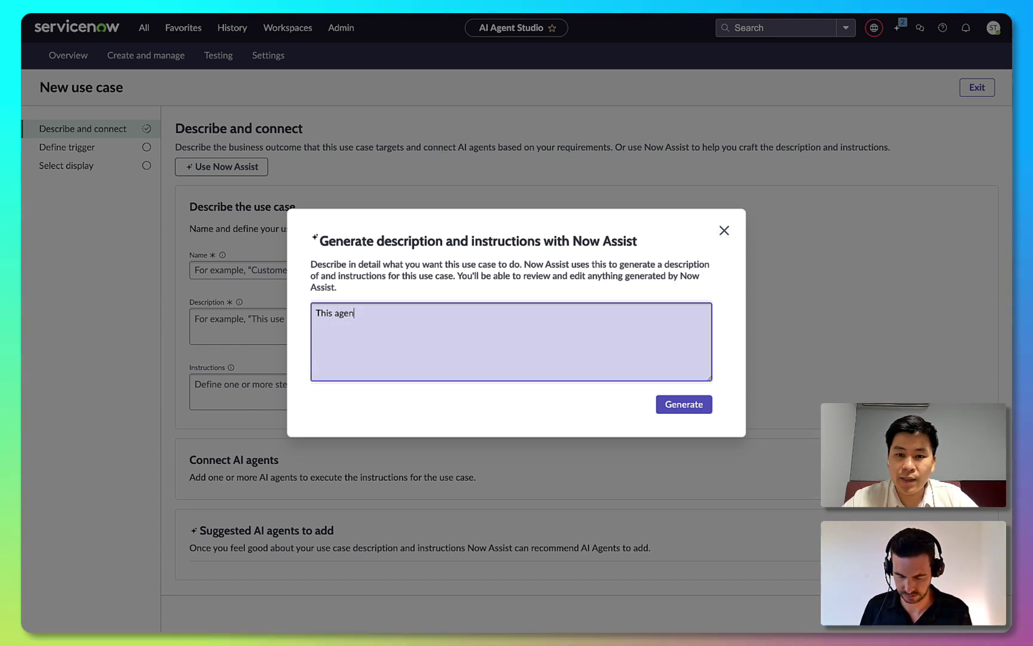
type("tic use case processes ")
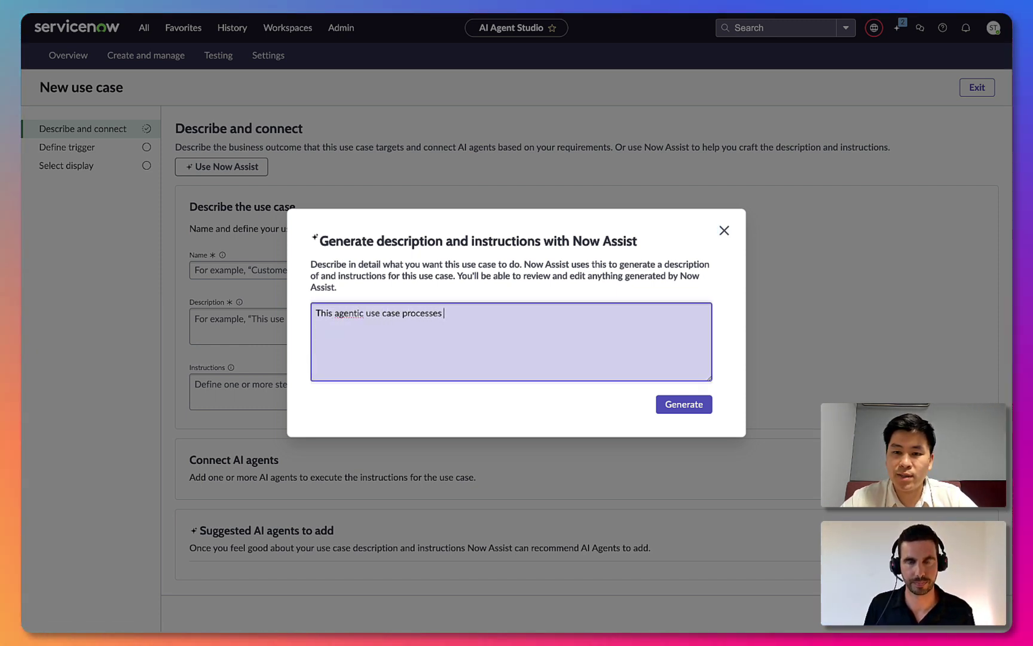
type("travel request approvals automatically based on various rules.")
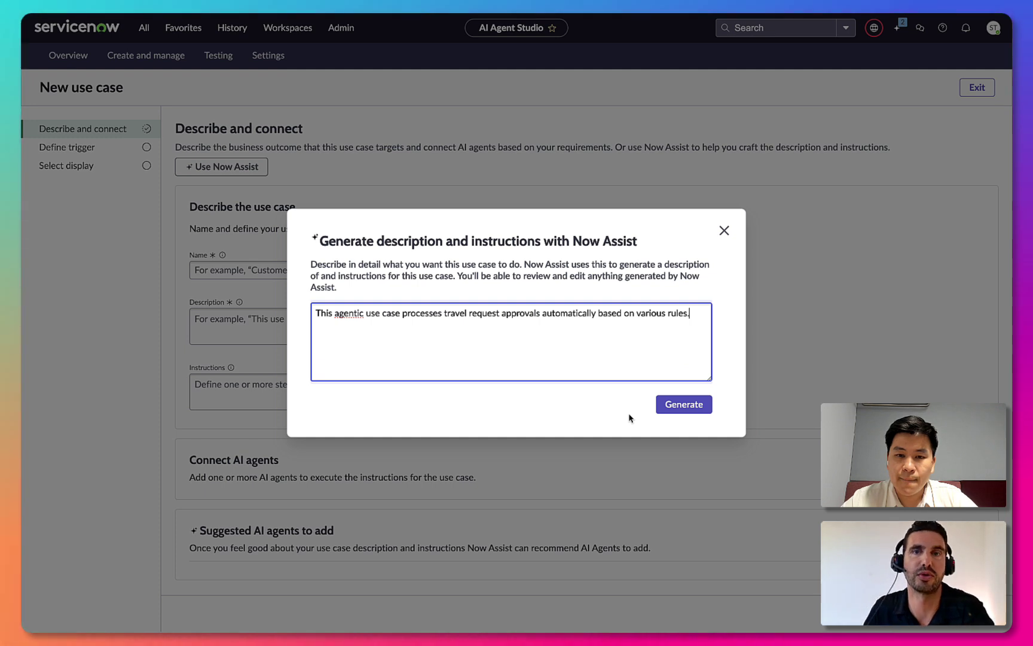
Generate the travel request approval use case description and instructions with Now Assist
left_click(675, 410)
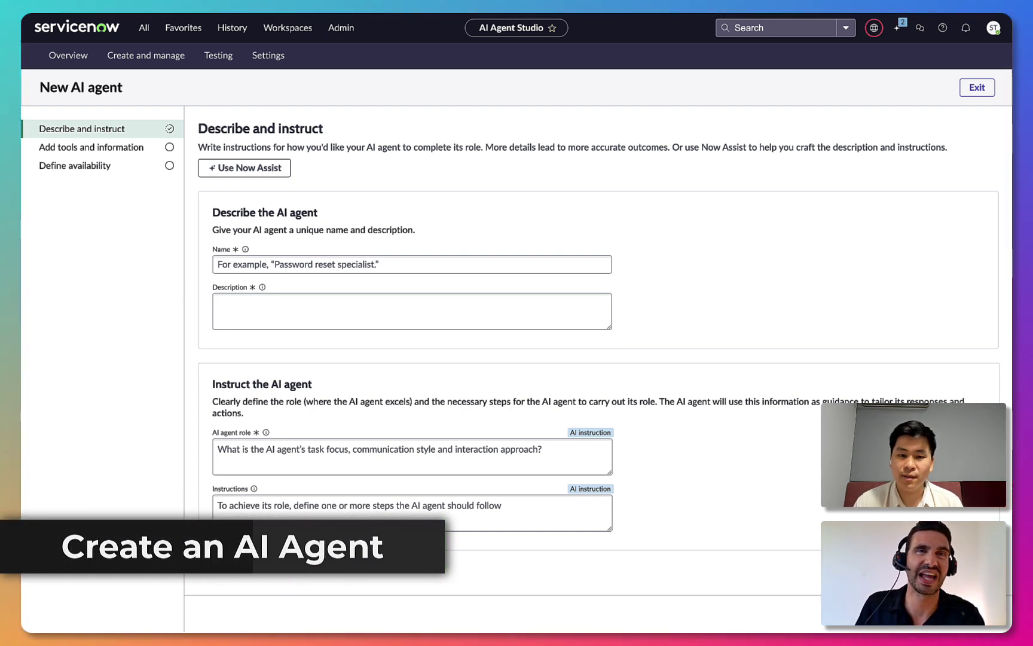
Generate the Travel Request Approver's details from the pasted description with Now Assist, then save
left_click(250, 167)
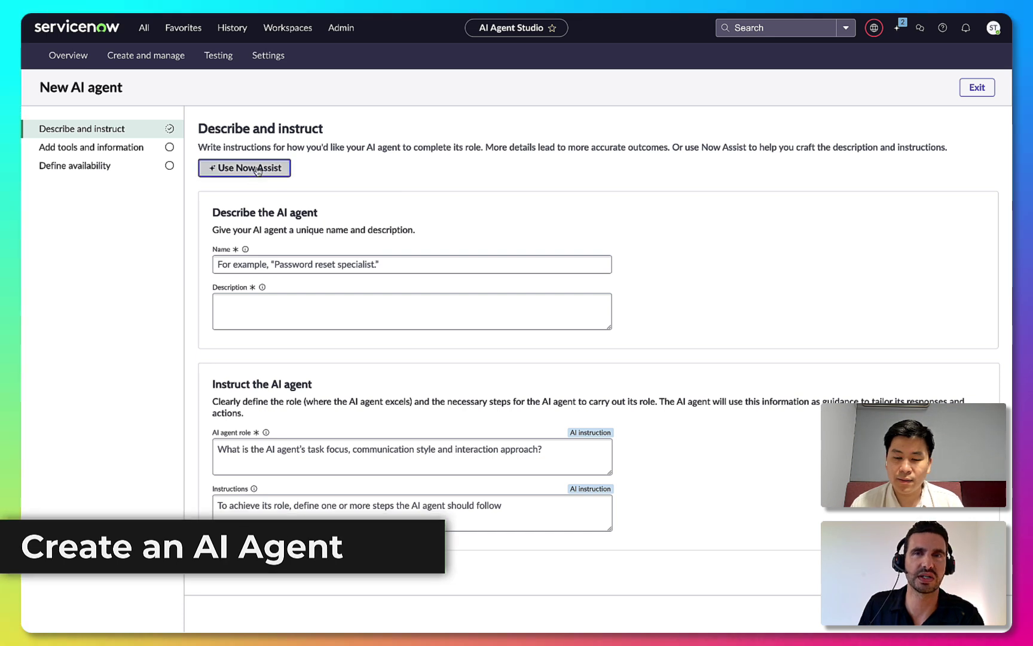
key("ctrl+v")
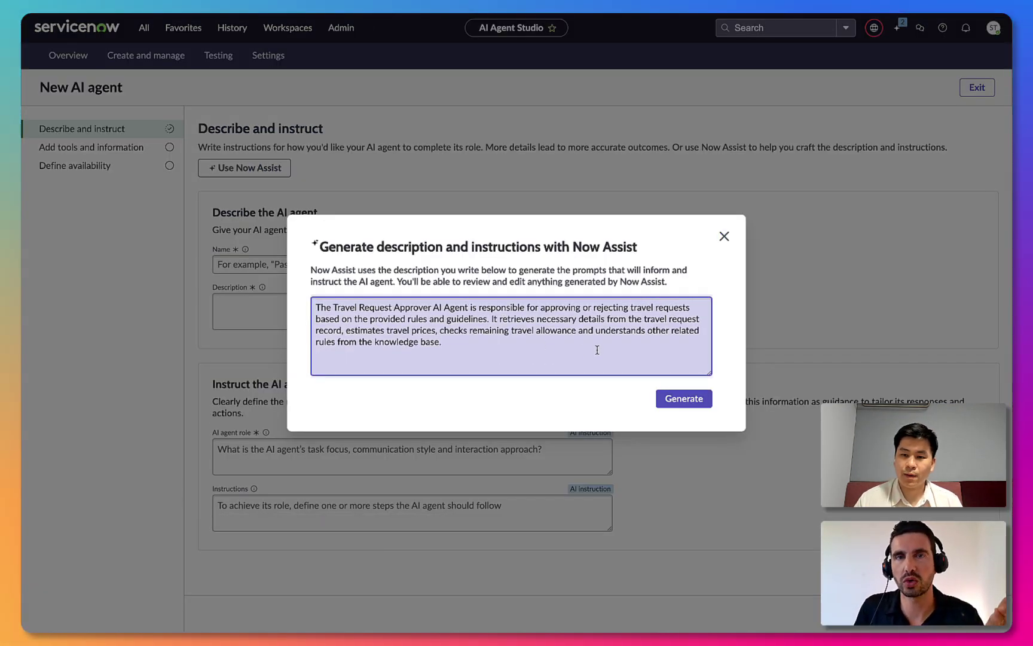
left_click(684, 399)
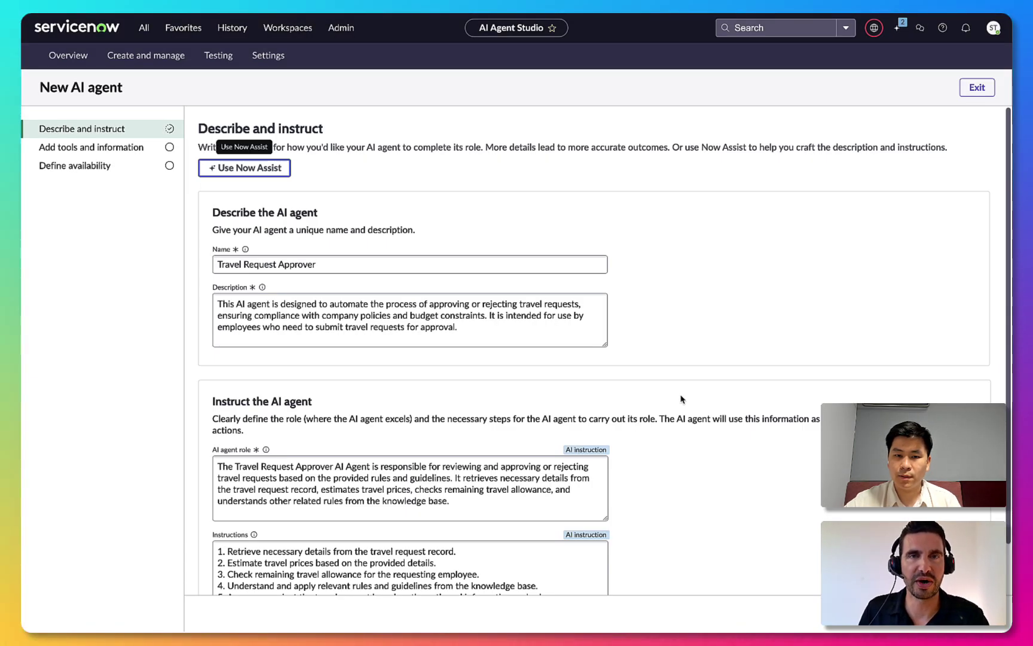
scroll(680, 416, "down", 2)
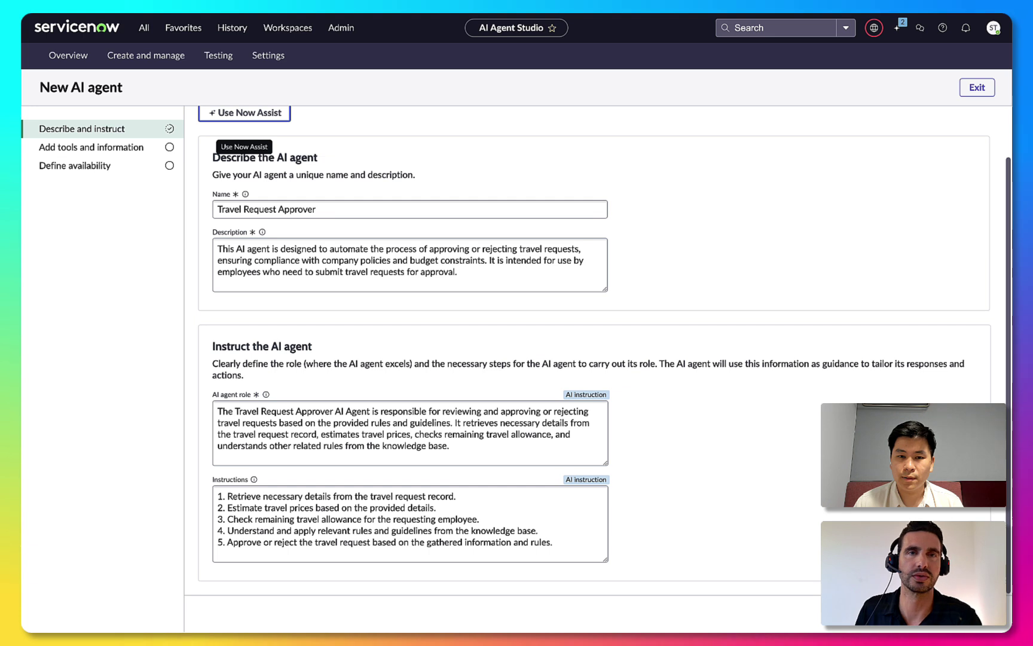
left_click(789, 525)
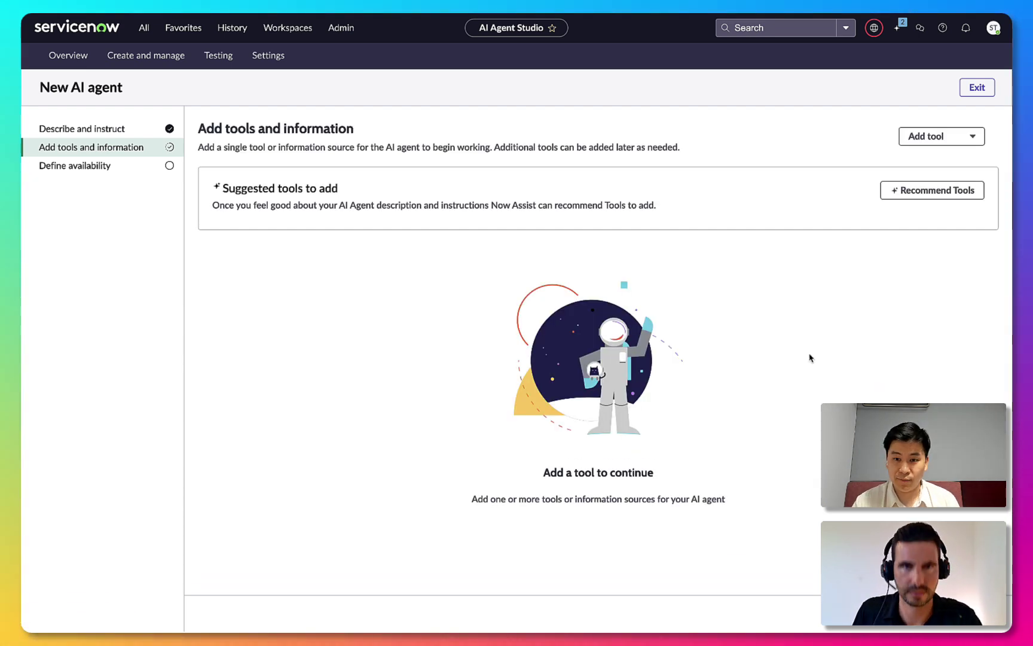
Add the recommended Get travel balance, Estimated Airfare and Approve or reject tools to the agent
left_click(918, 193)
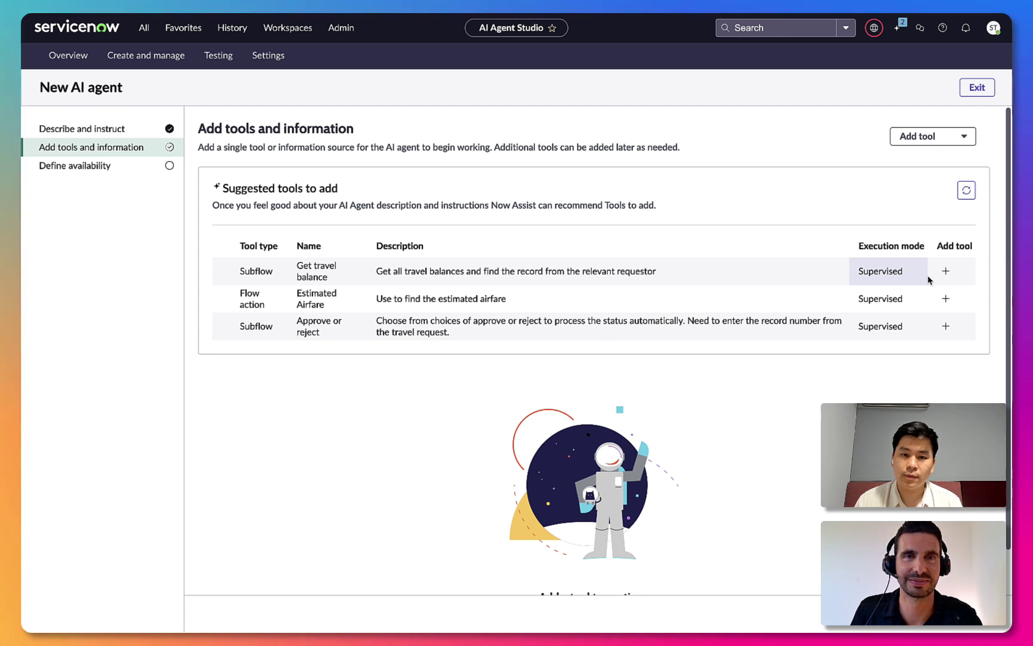
left_click(946, 271)
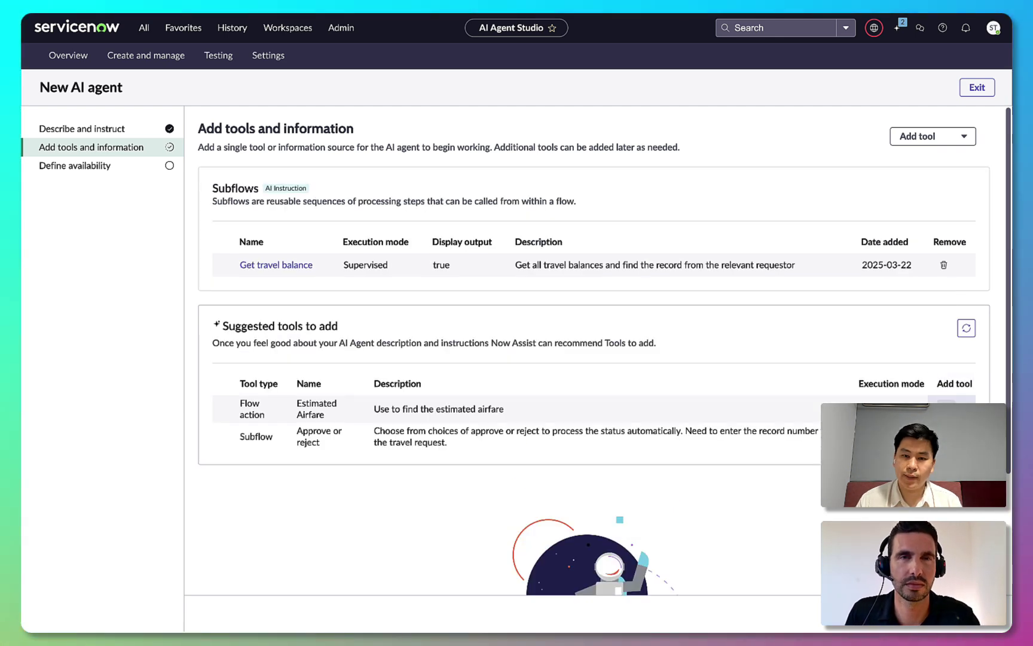
left_click(946, 409)
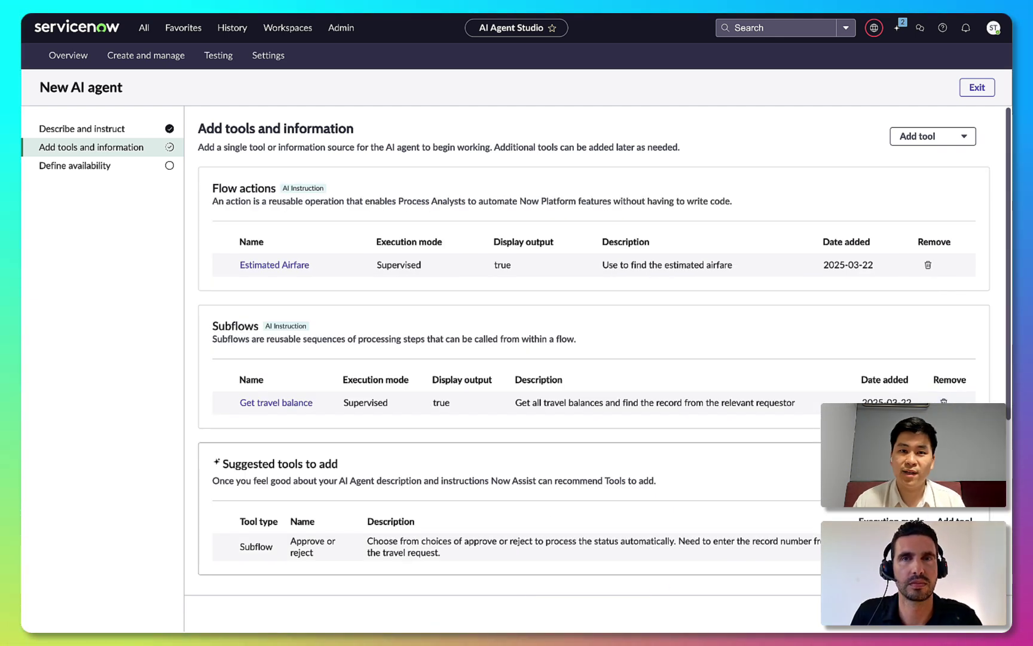
left_click(945, 546)
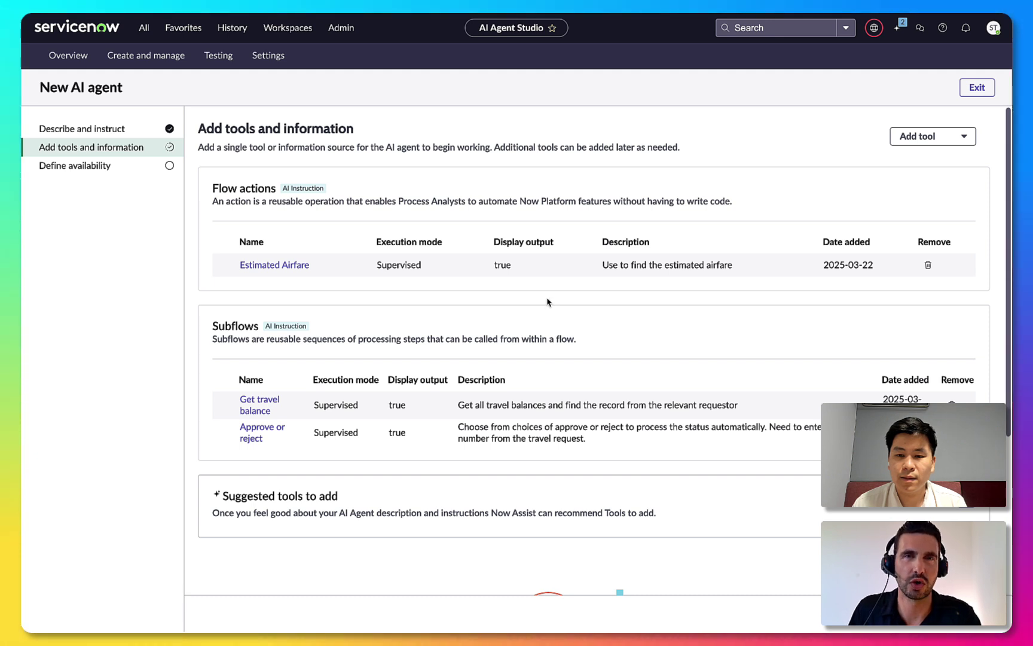
left_click(955, 137)
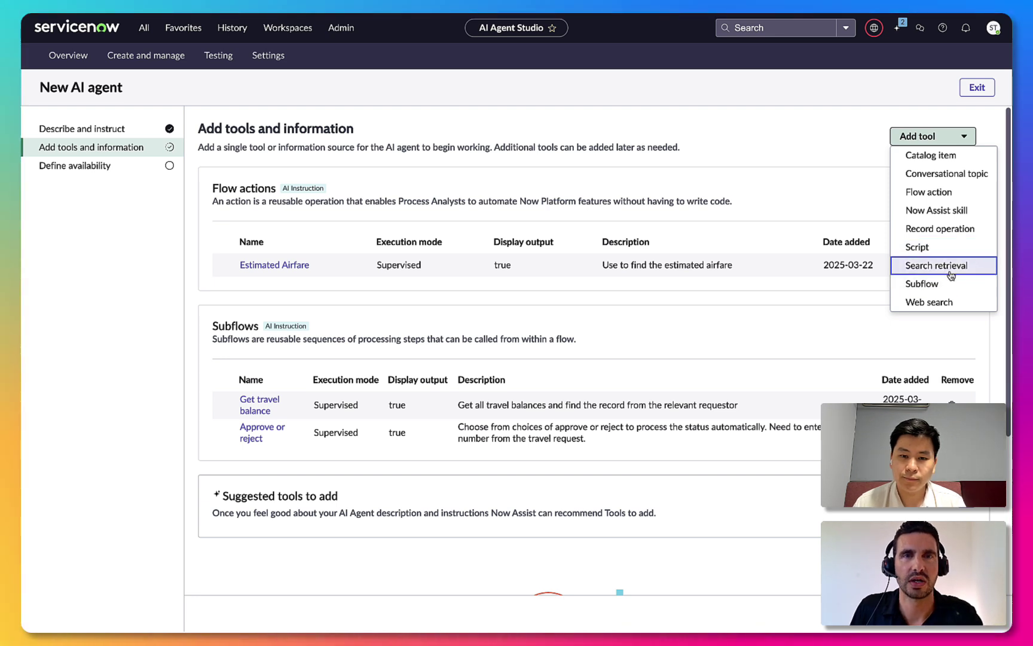
Add a search retrieval tool 'Read travel knowledge base' described as 'Use to search for relevant travel policies.'
left_click(950, 267)
left_click(663, 235)
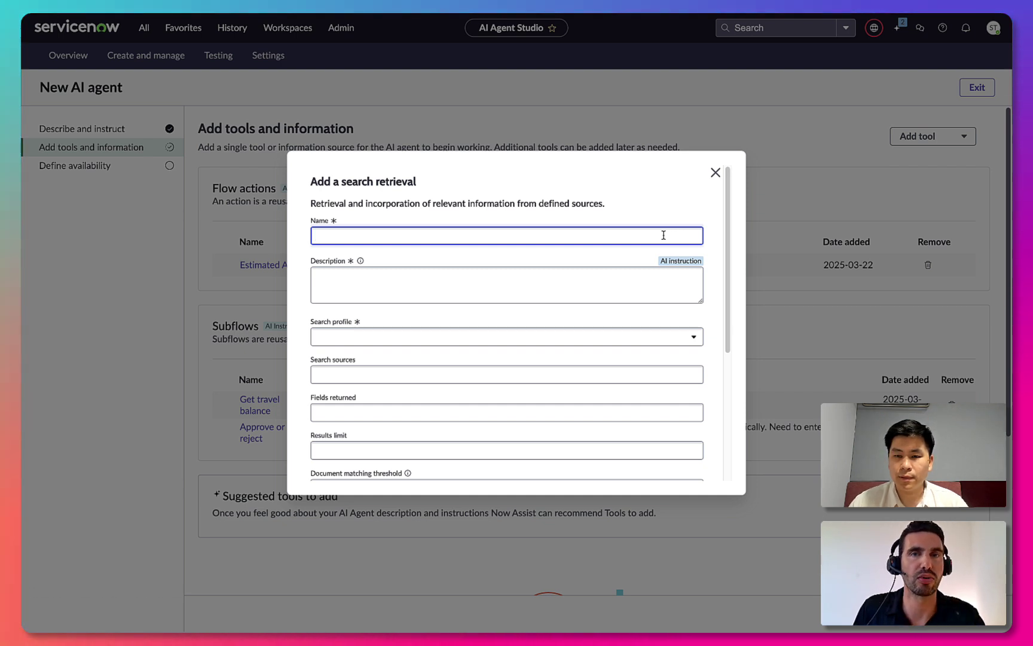
type("Read")
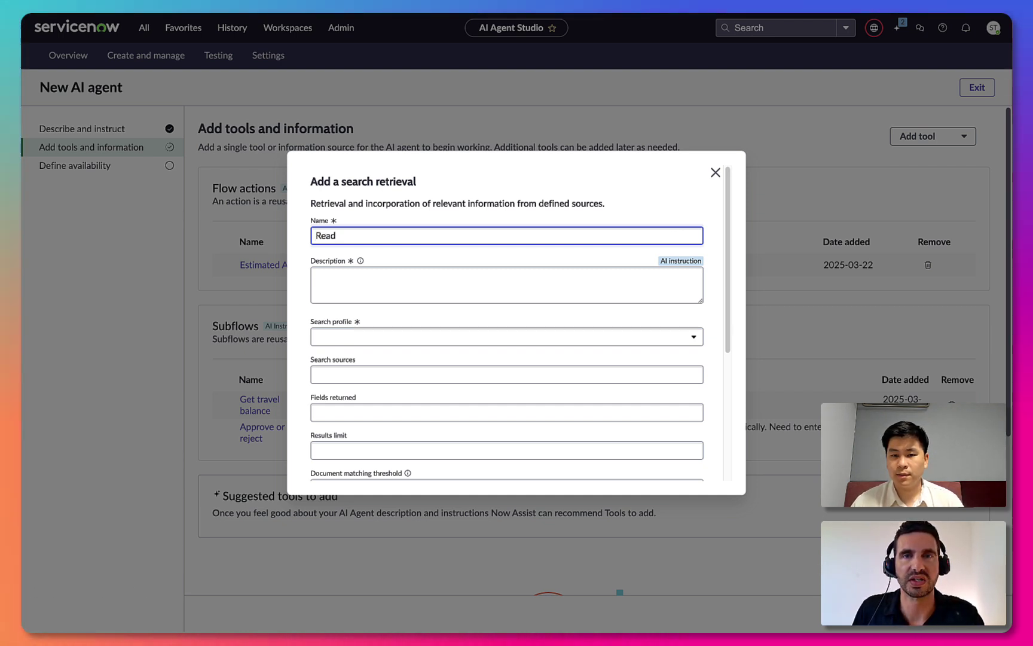
type(" t")
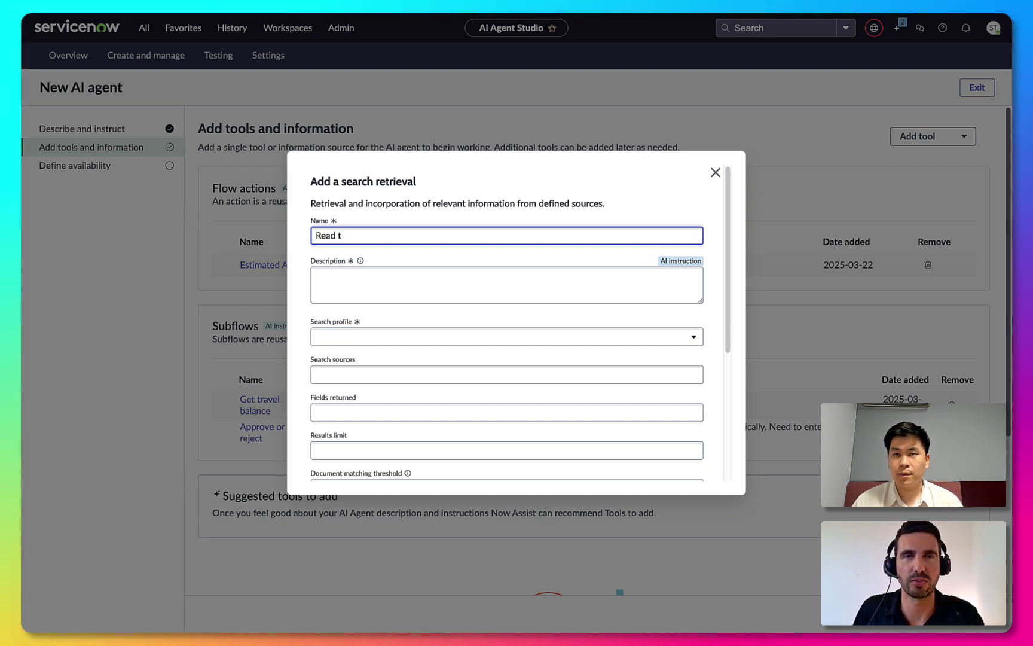
type("ravel knowled")
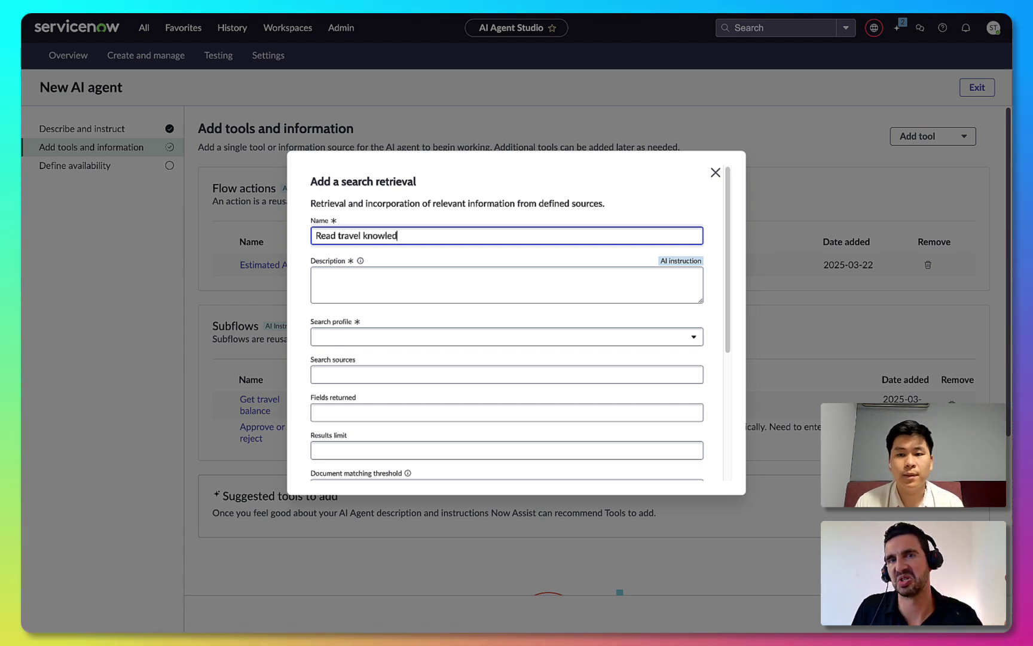
type("ge base")
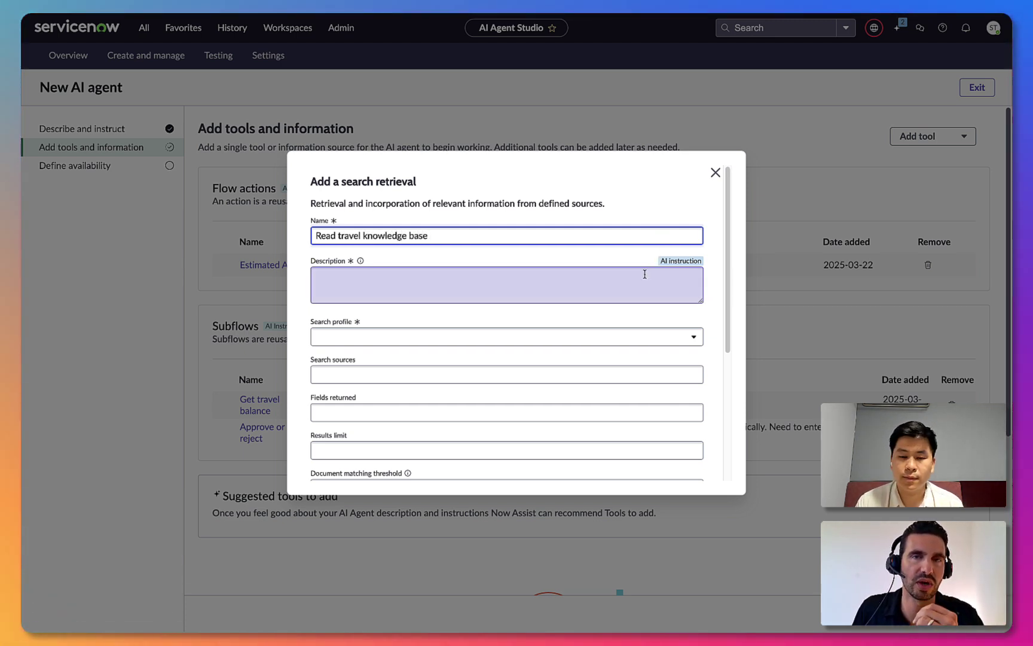
left_click(641, 278)
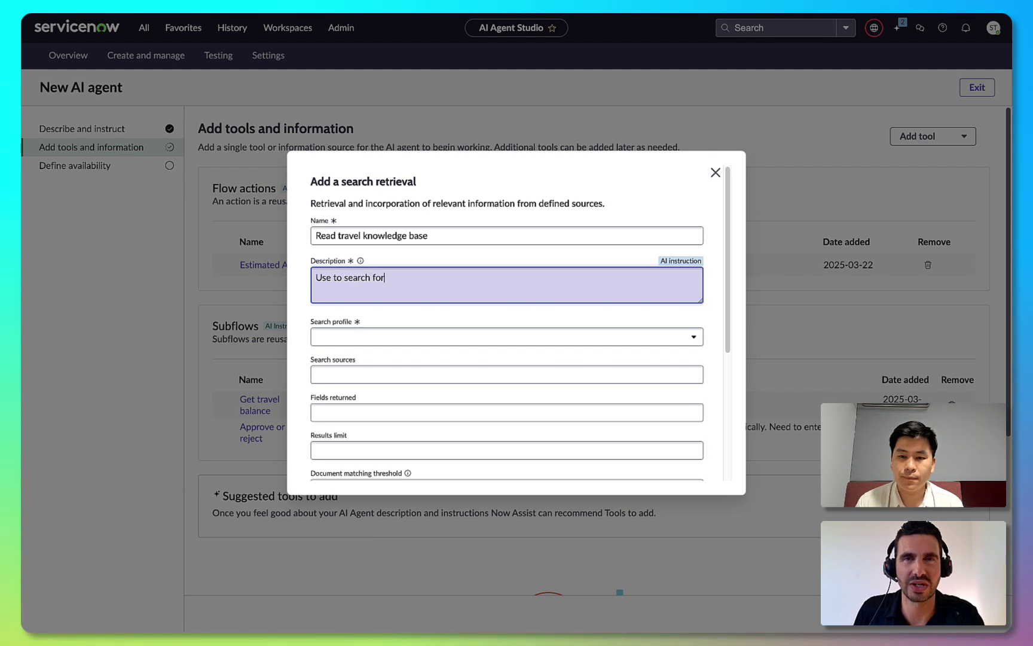
type("Use to search for relevant travel ")
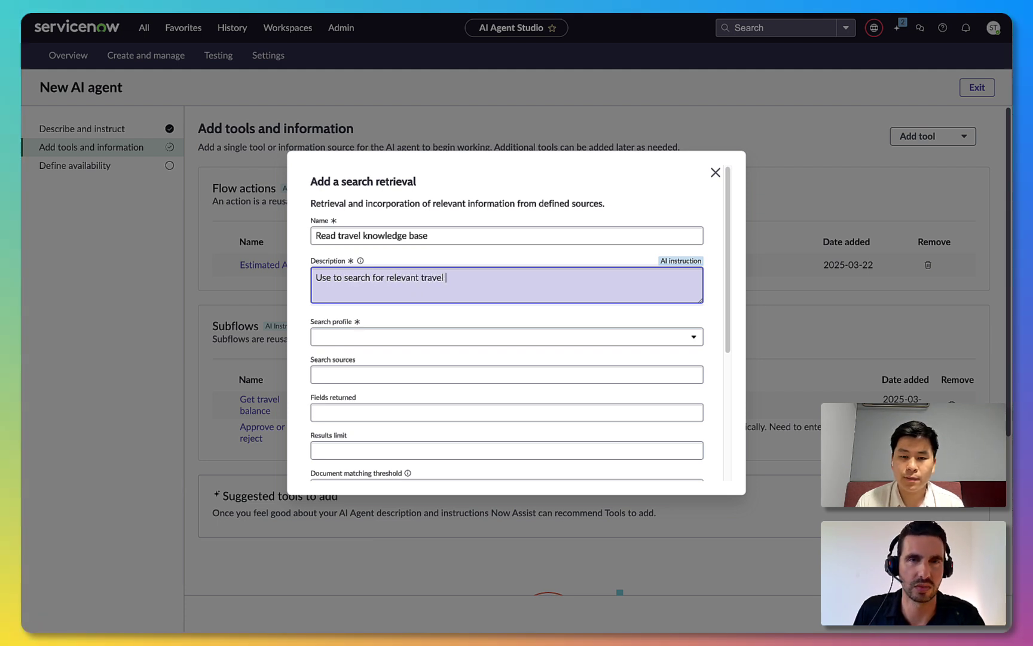
type("policies.")
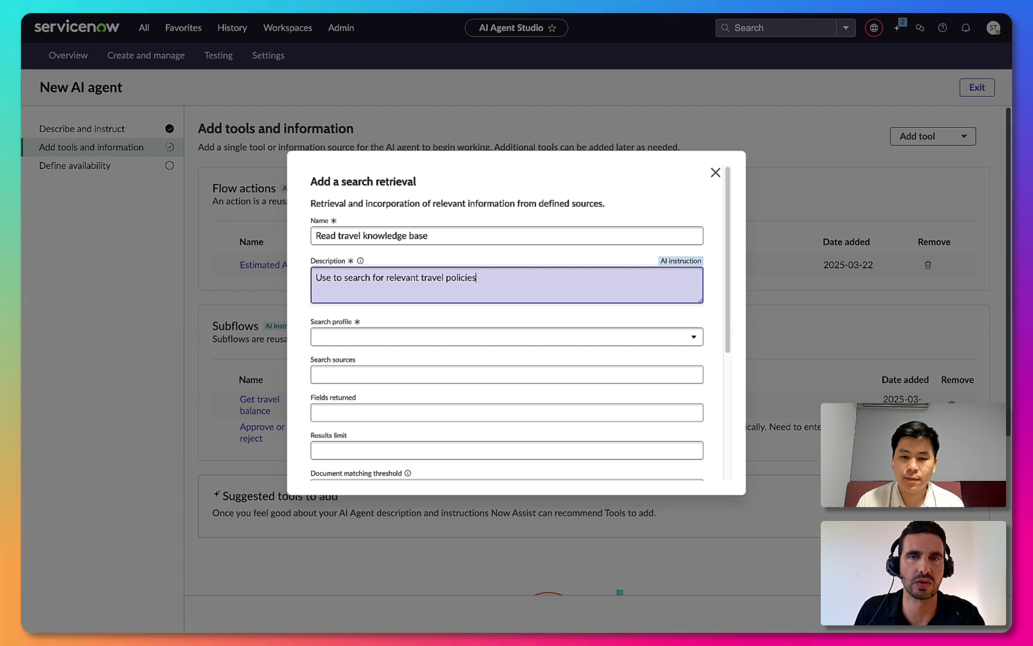
Use the Service Portal Default Search Profile, search the Knowledge Table, and return the Article body field
left_click(612, 340)
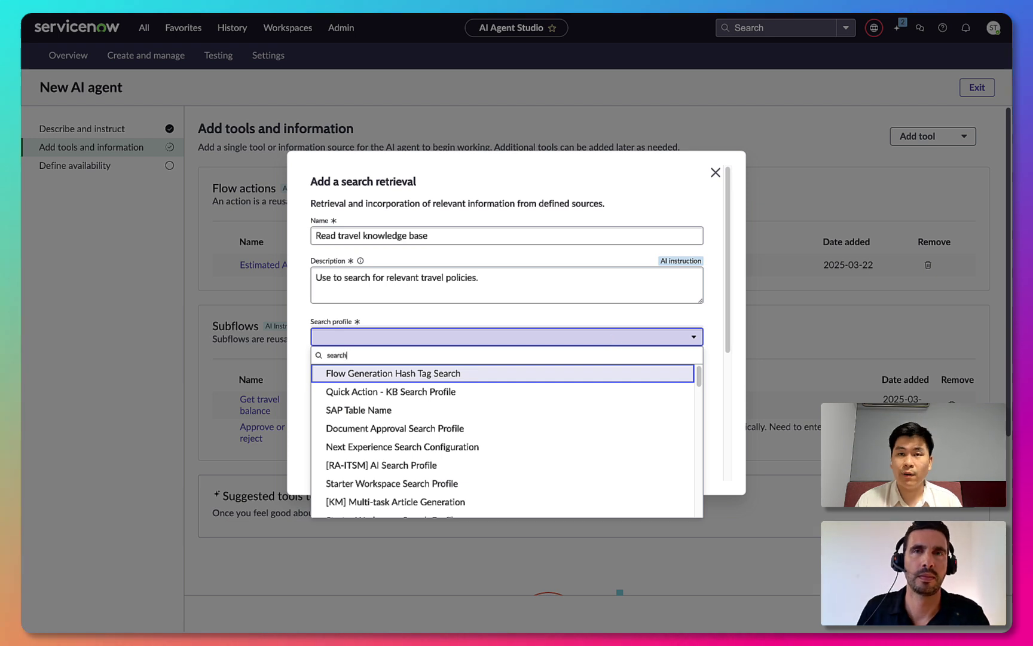
key("ctrl+a")
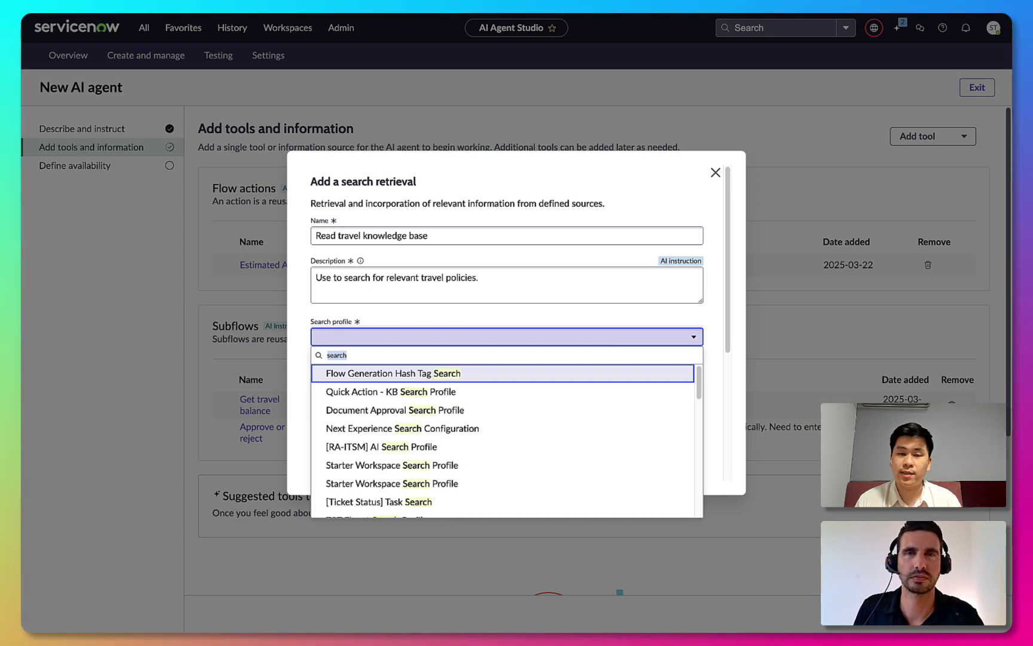
type("portal")
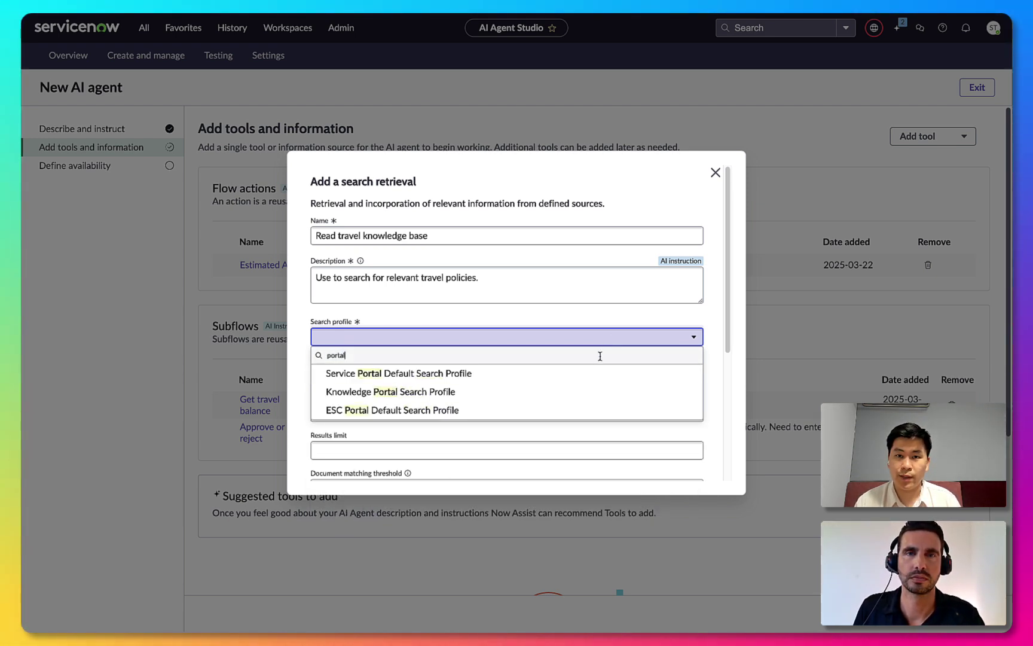
left_click(586, 374)
left_click(563, 378)
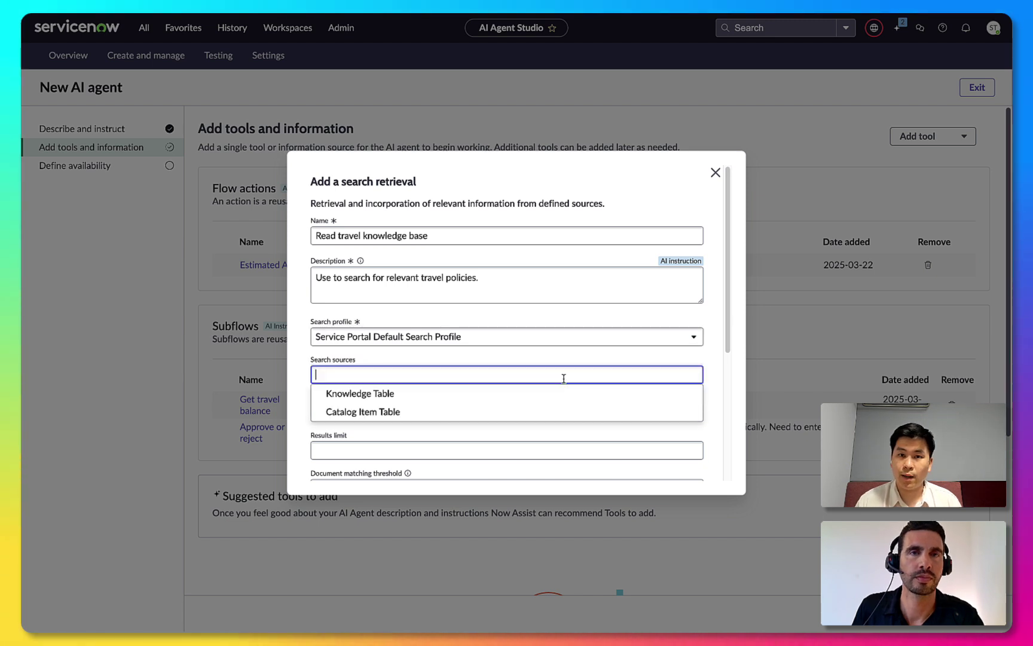
left_click(530, 395)
scroll(526, 403, "down", 3)
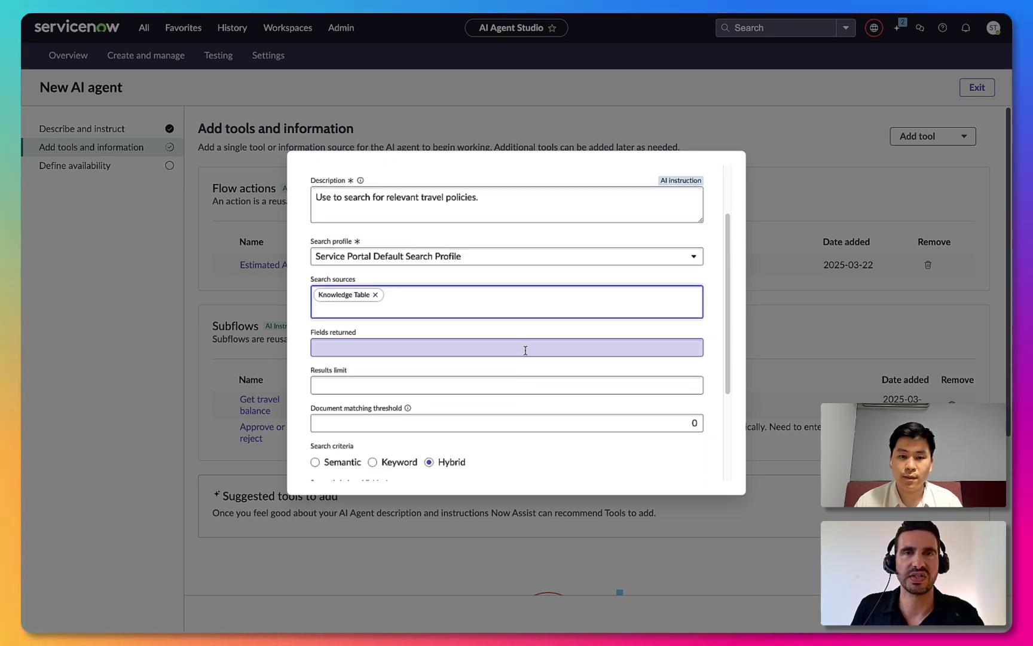
left_click(525, 350)
type("art")
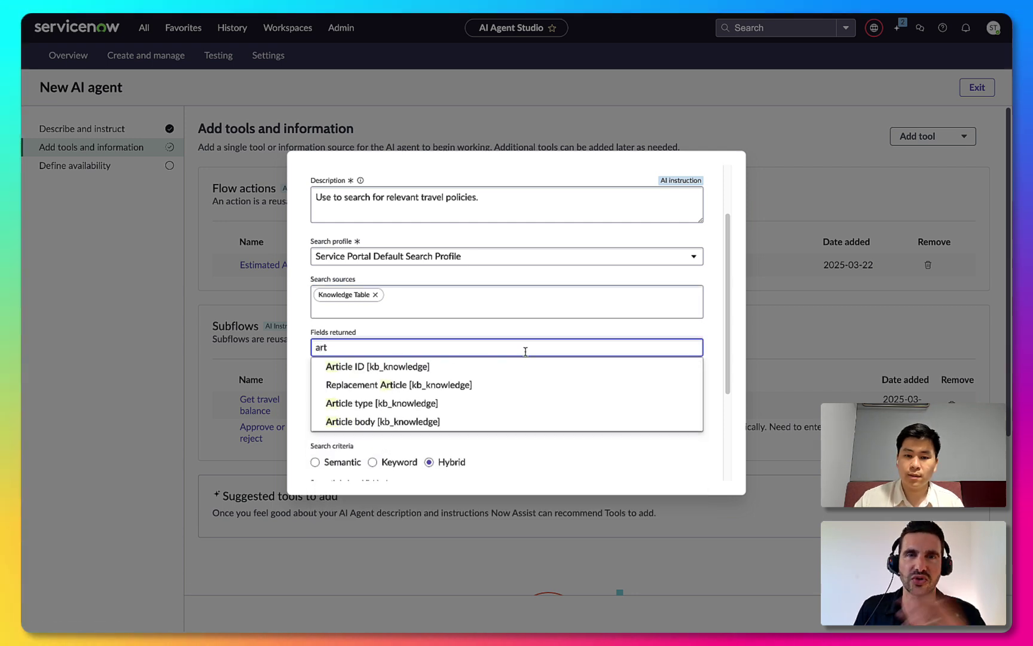
left_click(484, 422)
Semantically index body and title, run the tool autonomously, add it, and finish the tools step
scroll(445, 372, "down", 2)
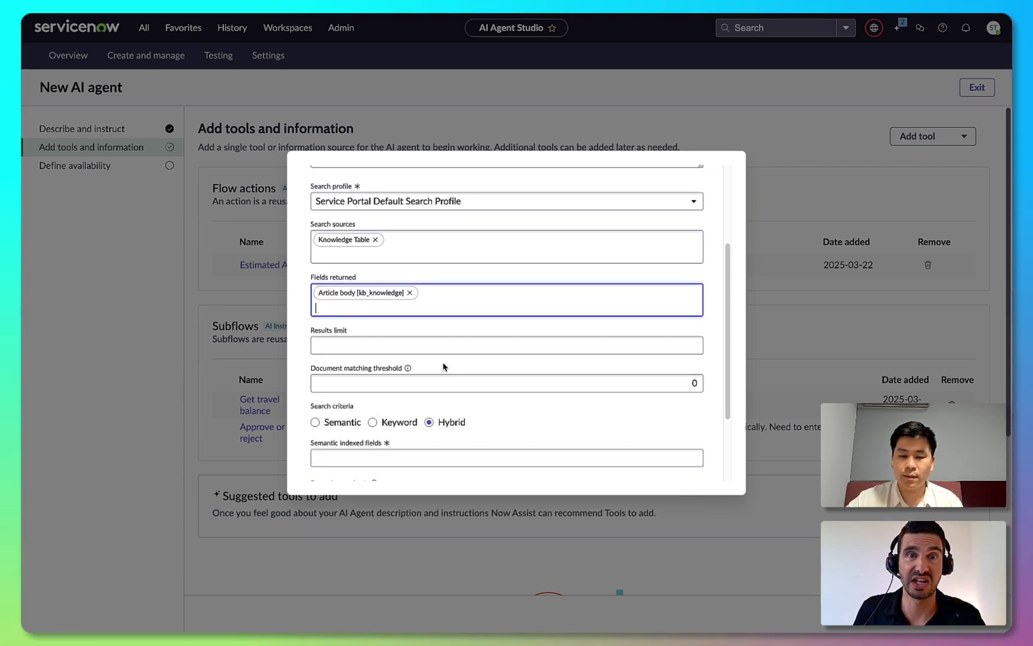
scroll(445, 371, "down", 3)
left_click(432, 364)
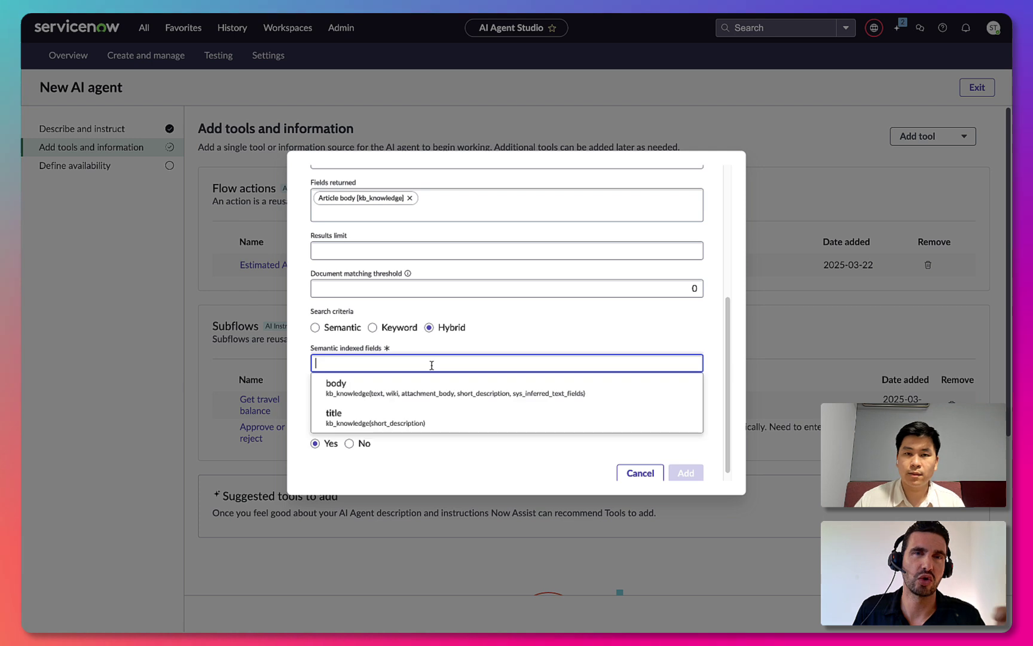
left_click(404, 389)
left_click(420, 375)
left_click(395, 426)
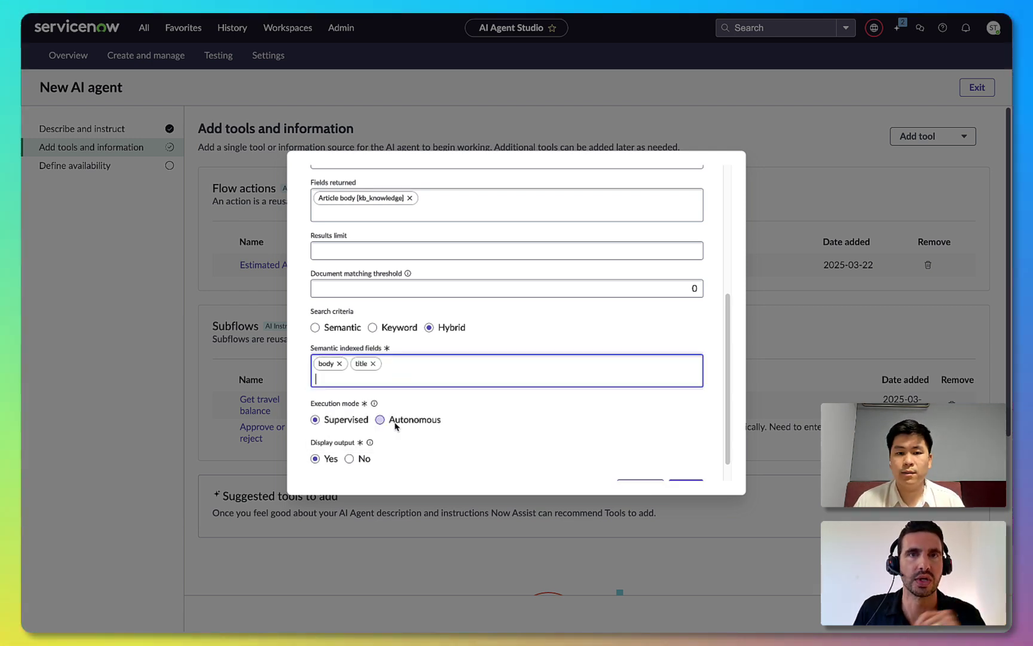
scroll(445, 431, "down", 1)
left_click(380, 394)
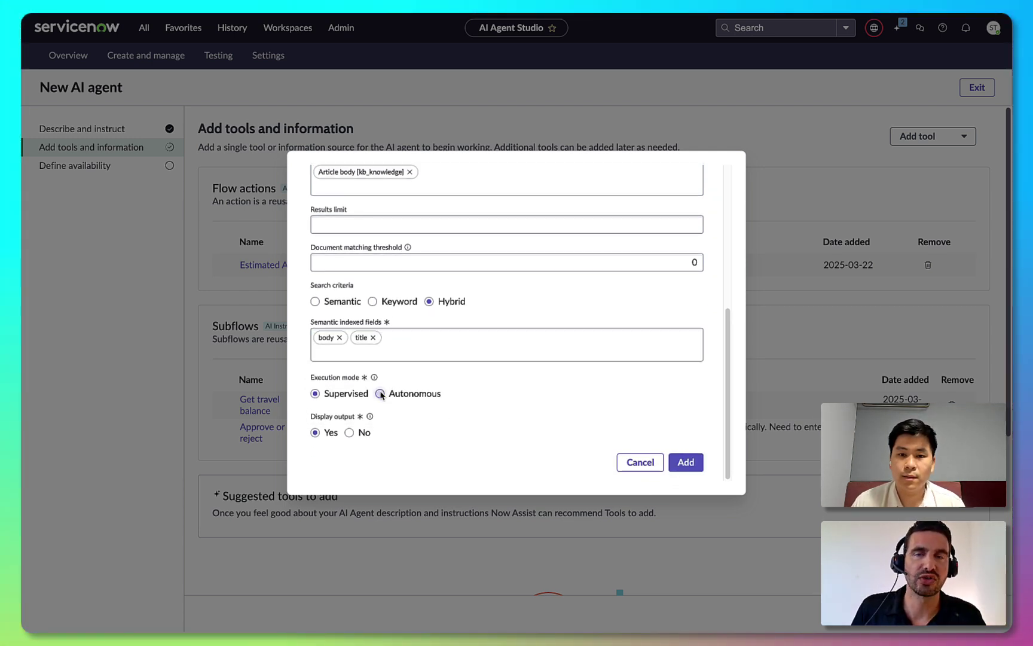
left_click(691, 462)
scroll(593, 406, "down", 5)
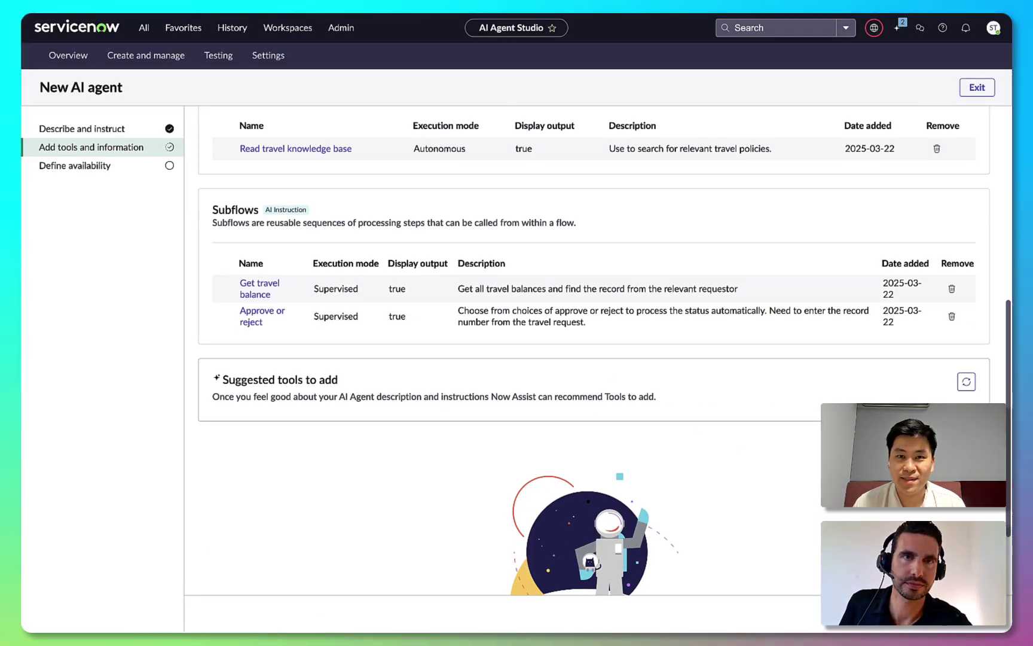
left_click(957, 613)
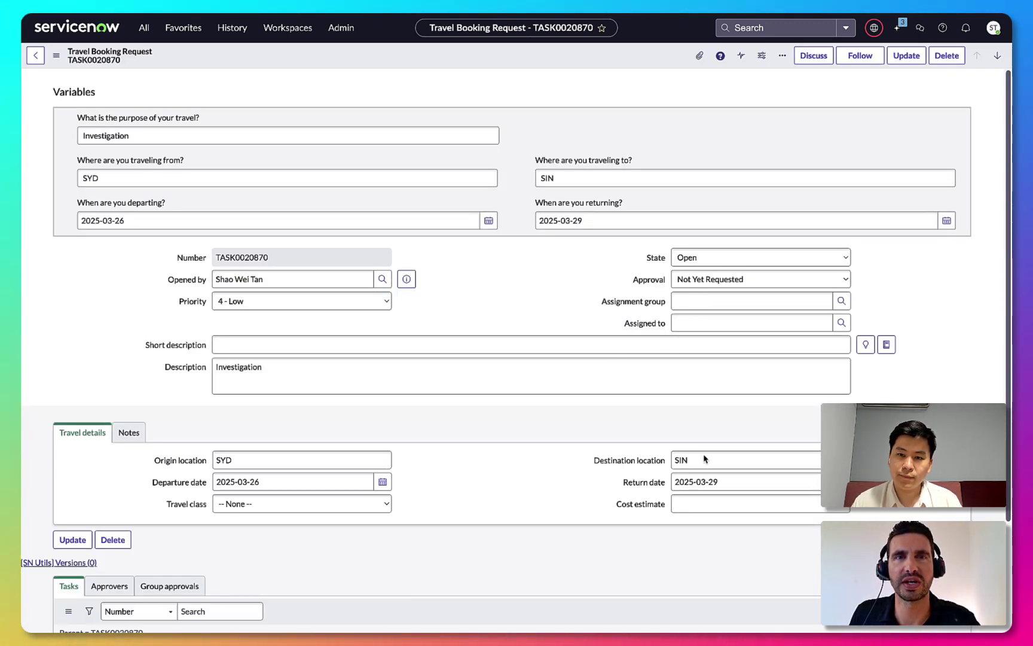
Copy travel booking request TASK0020870's number into the test's Task field and start the test
left_click(701, 504)
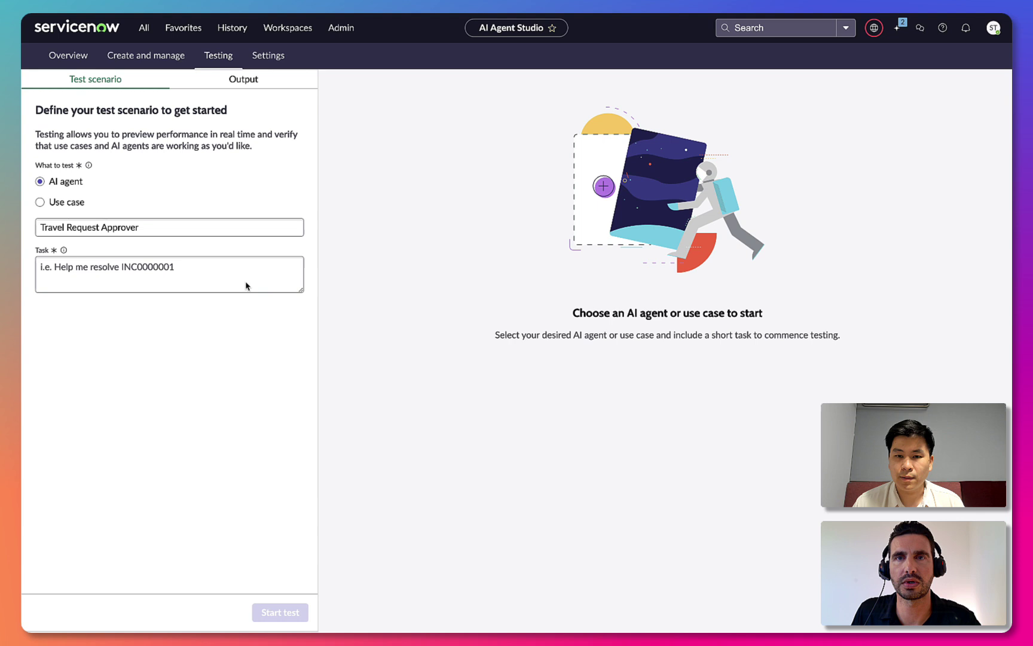
left_click(165, 269)
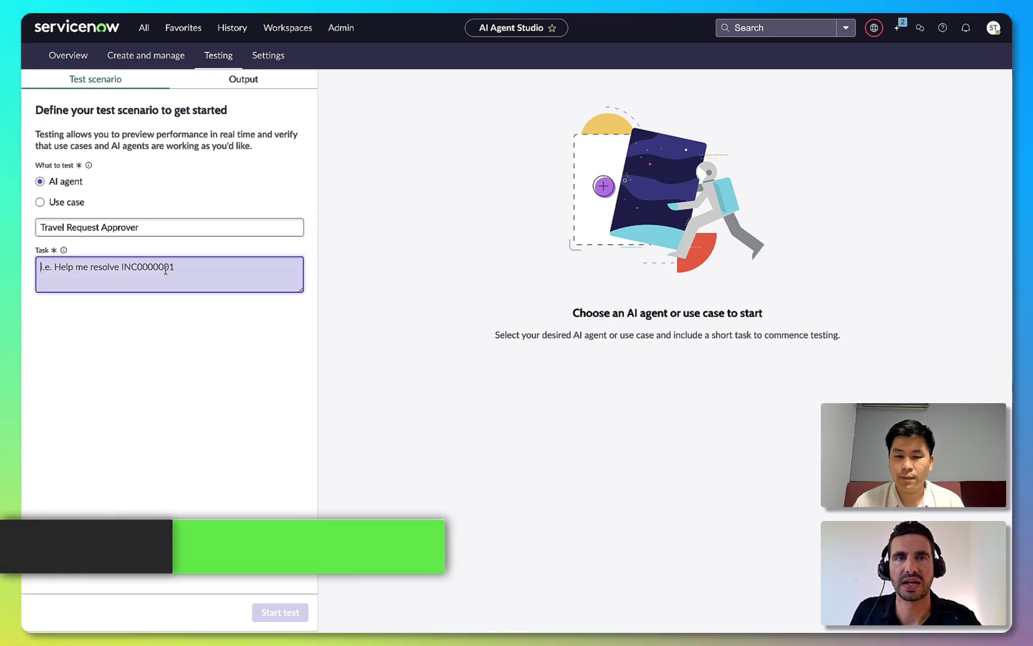
type("TASK0020870")
left_click(272, 611)
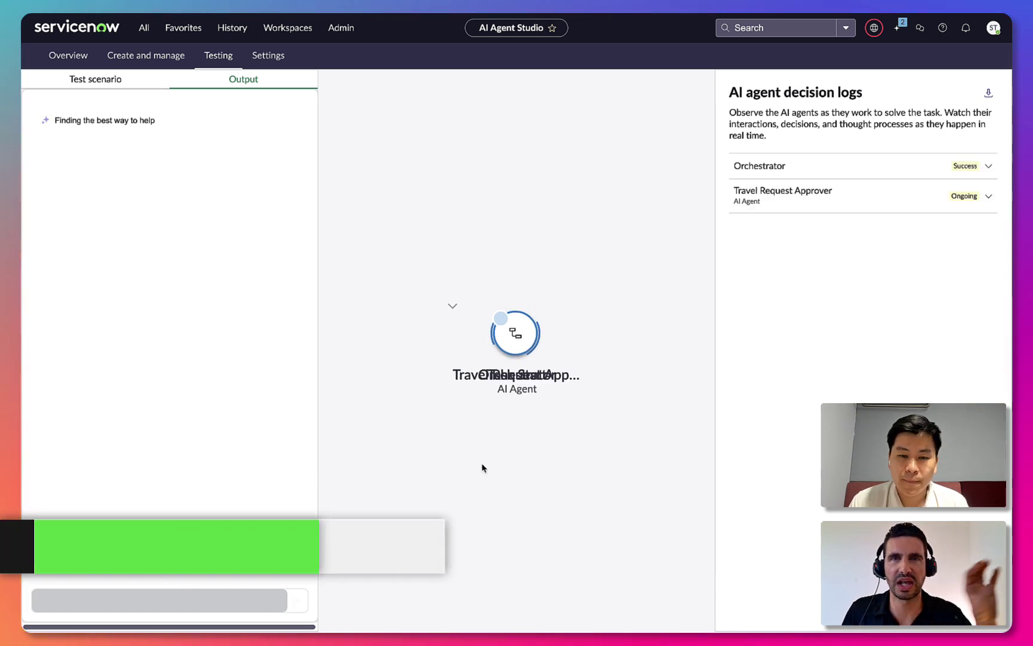
Expand the Travel Request Approver decision log and the full resolution steps reply in Output
left_click(988, 196)
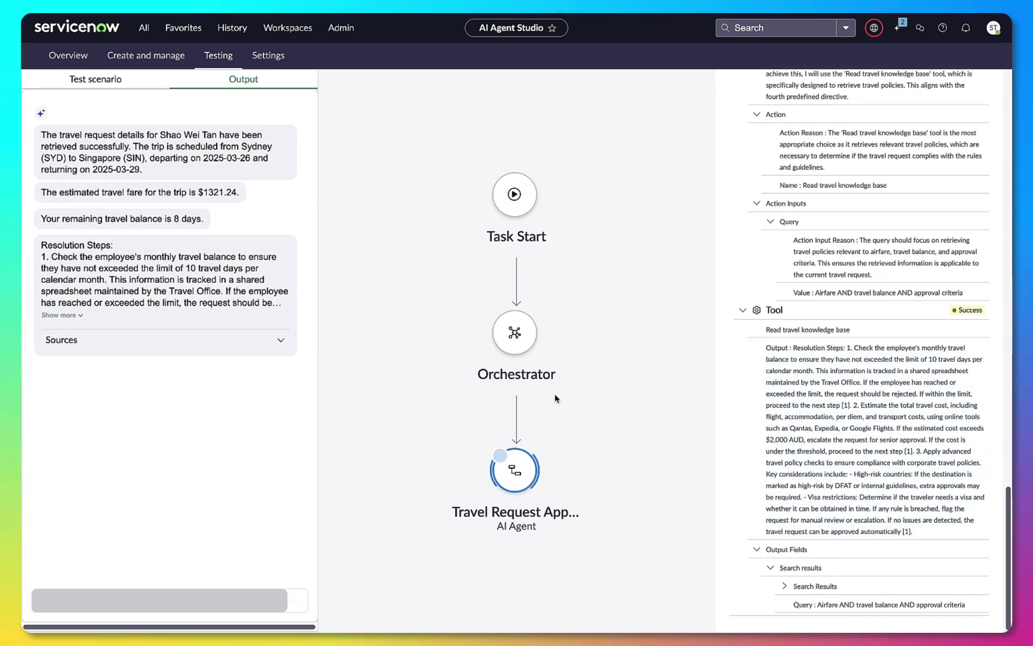
left_click(77, 321)
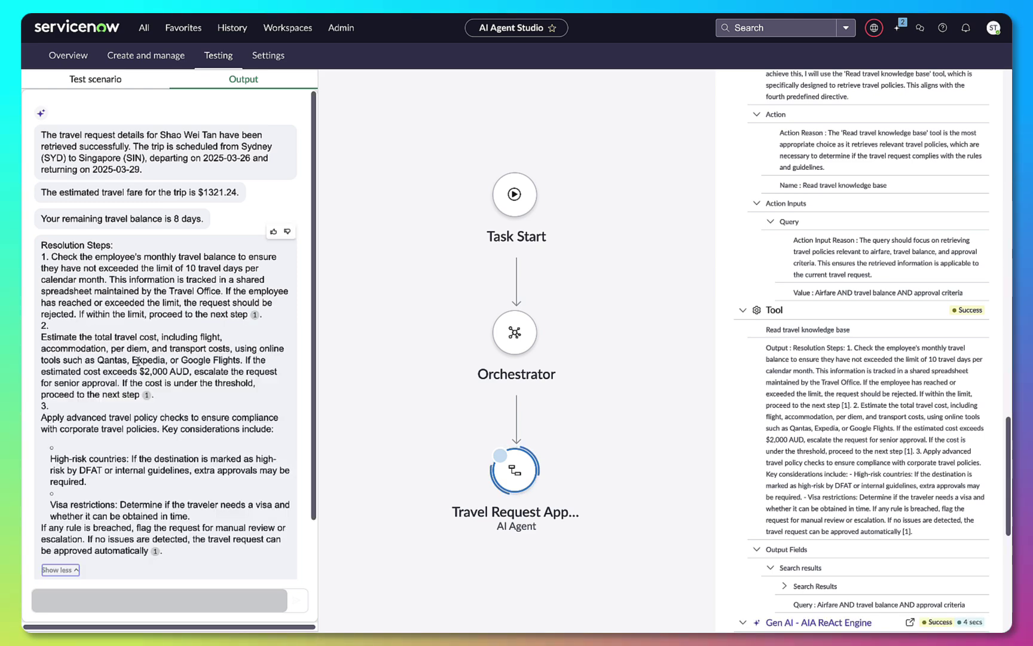
scroll(229, 458, "down", 1)
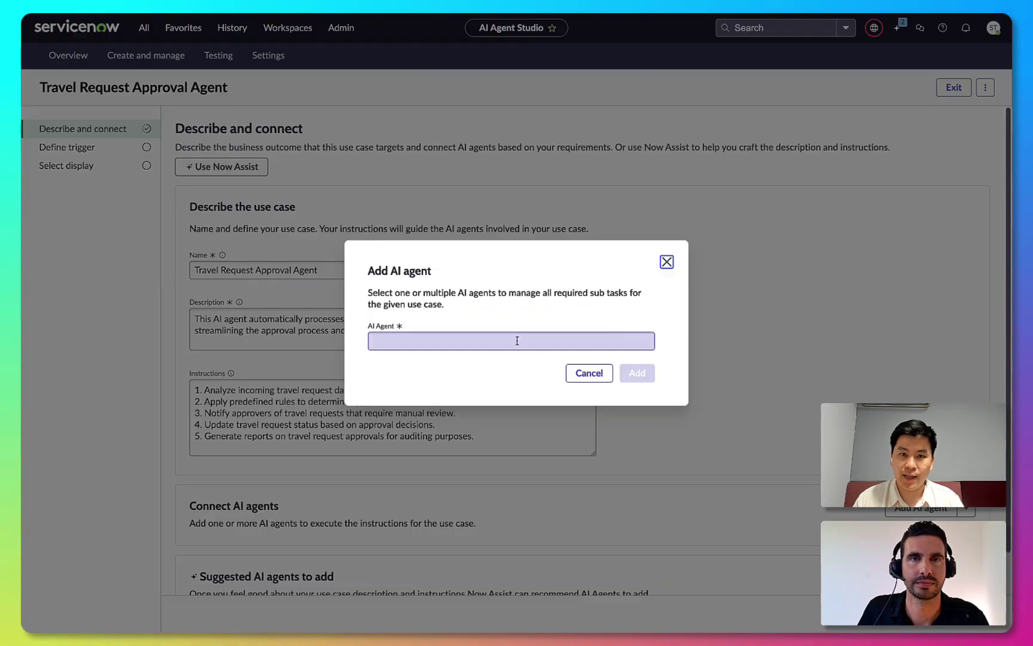
Connect the Travel Request Approver agent to the use case
left_click(507, 336)
type("travel")
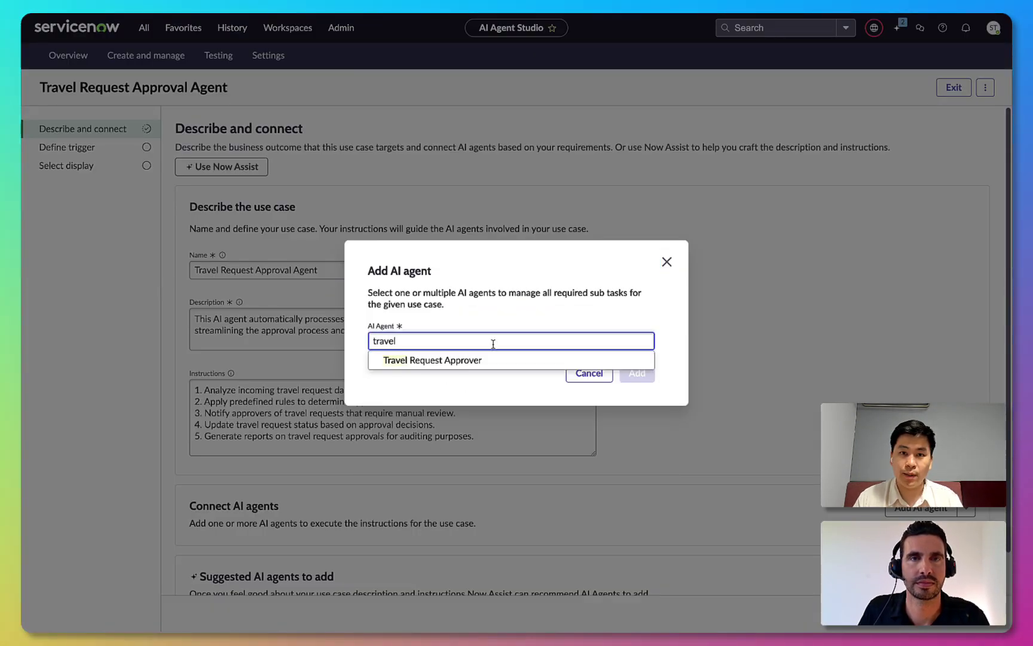
left_click(454, 360)
left_click(636, 380)
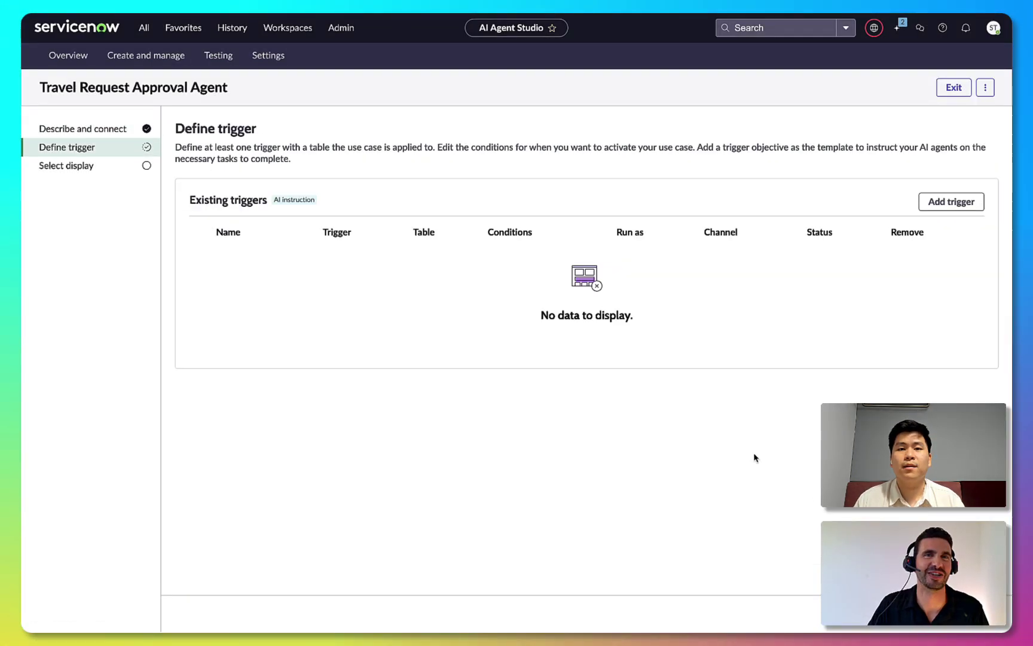
Add a Created trigger named 'Travel request created' on the Travel Booking Request table
left_click(949, 201)
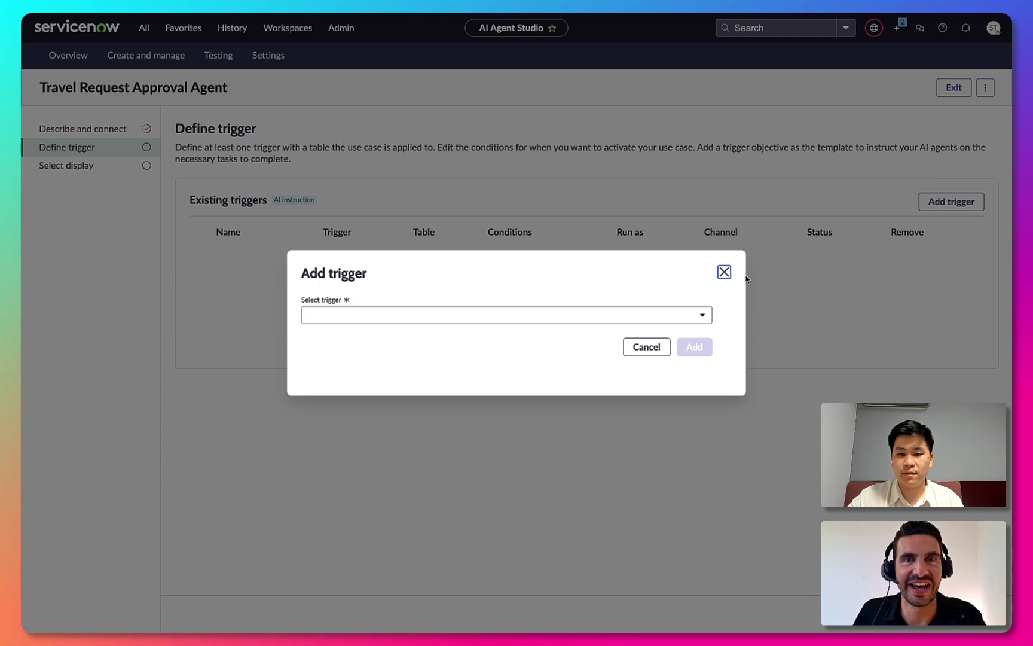
left_click(536, 315)
left_click(485, 369)
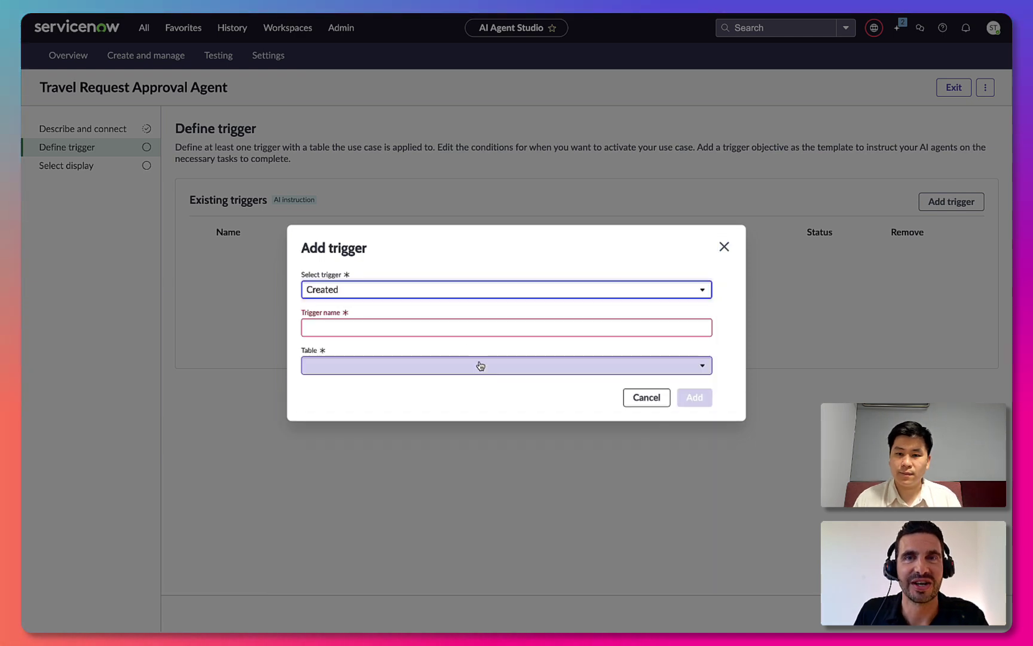
left_click(467, 329)
type("Travel")
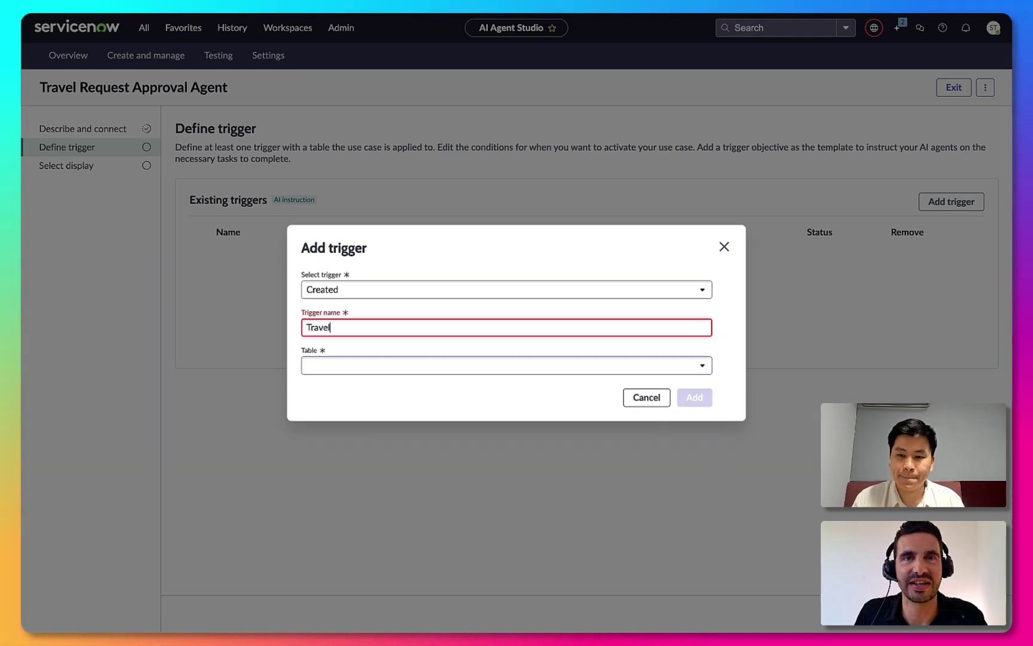
type(" request created")
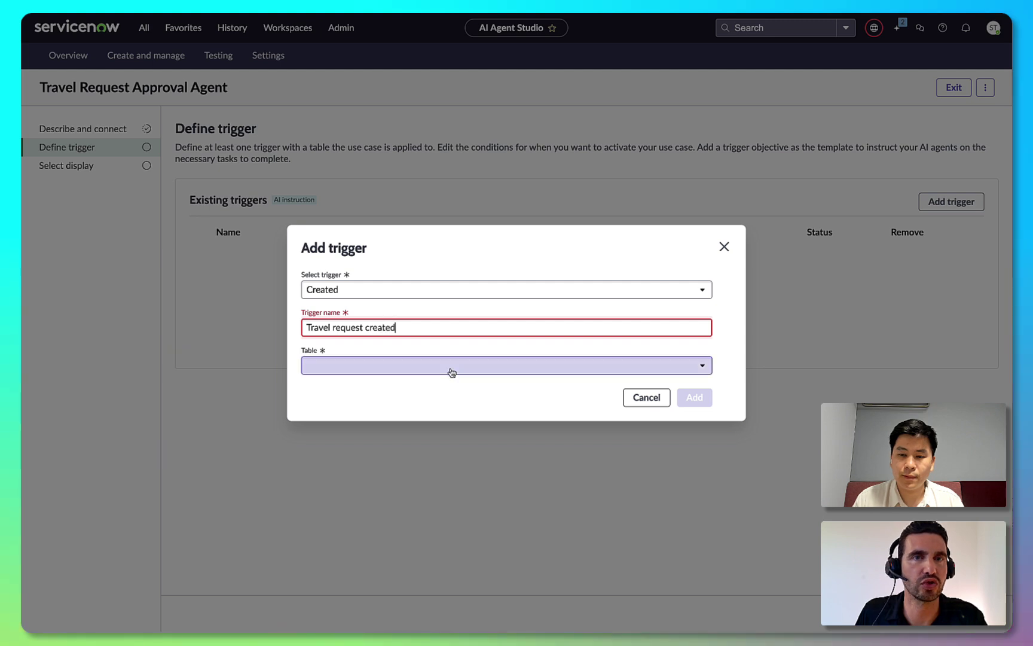
left_click(453, 367)
type("travel")
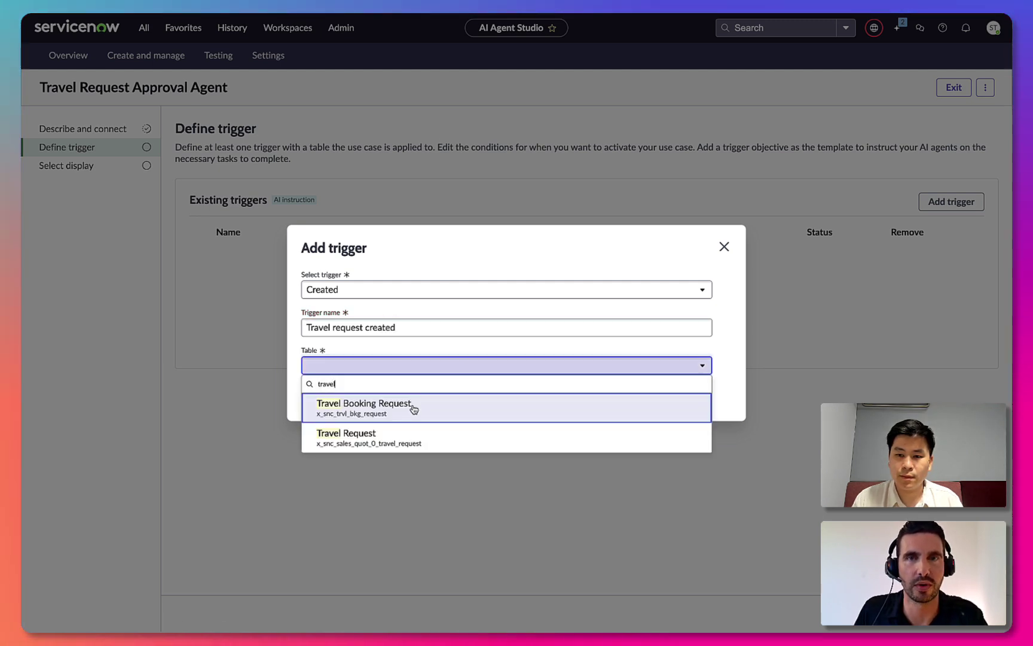
left_click(412, 406)
Give the trigger condition Opened by is not empty, run as Opened by, and save it
left_click(408, 329)
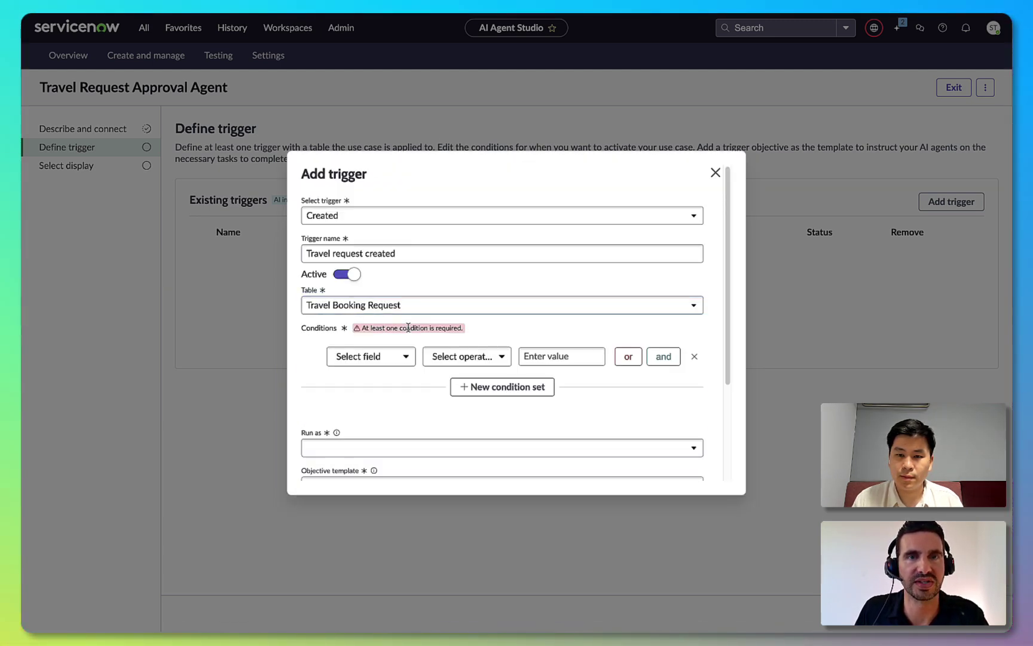
left_click(392, 360)
type("op")
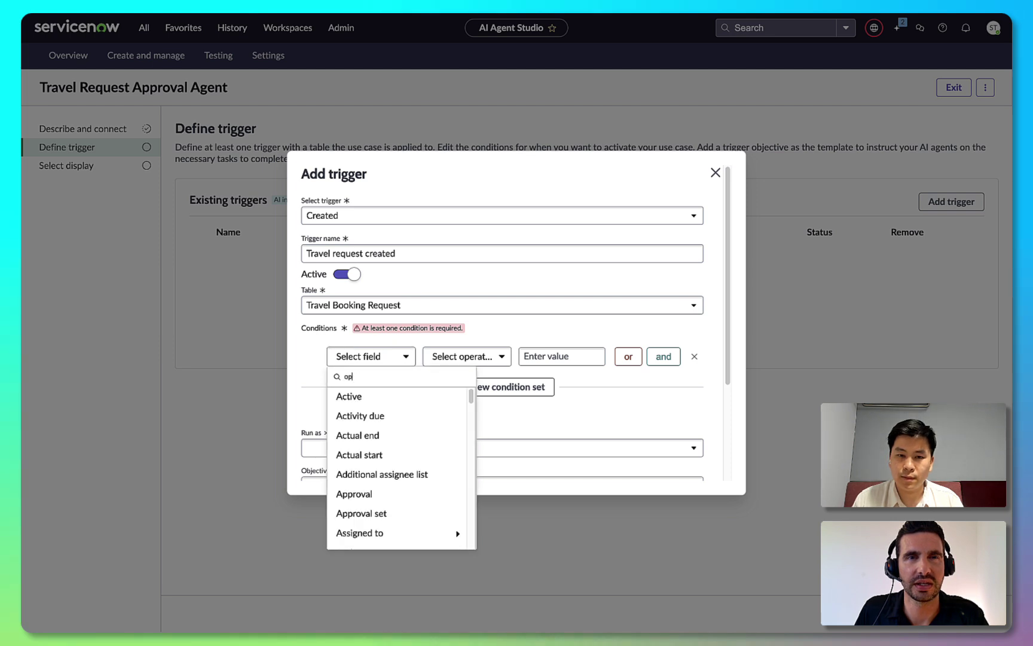
type("e")
left_click(377, 413)
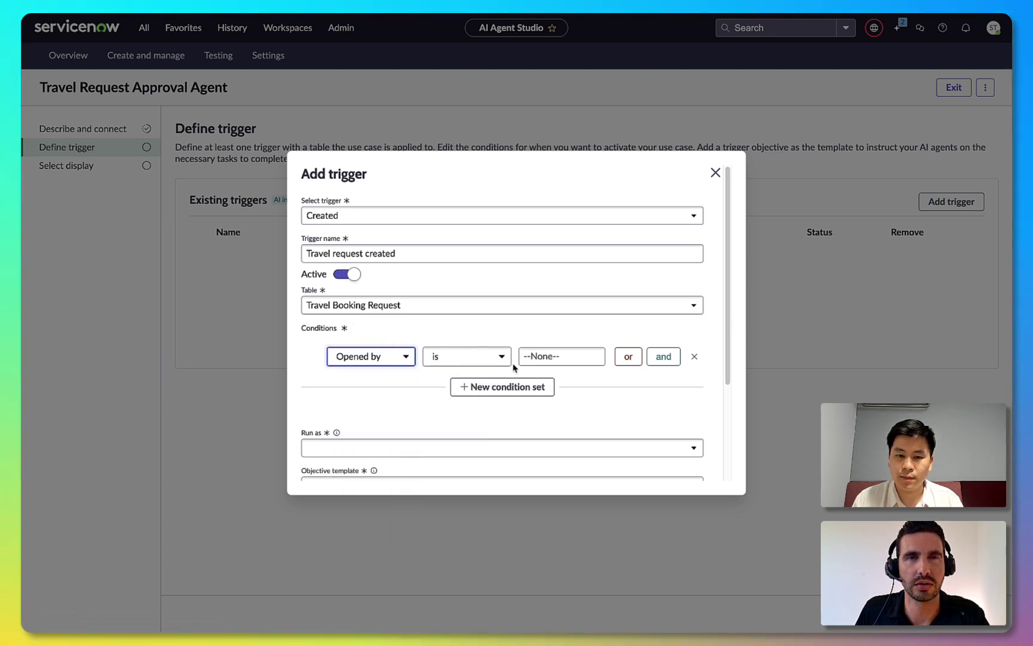
left_click(496, 357)
left_click(477, 429)
scroll(521, 427, "down", 1)
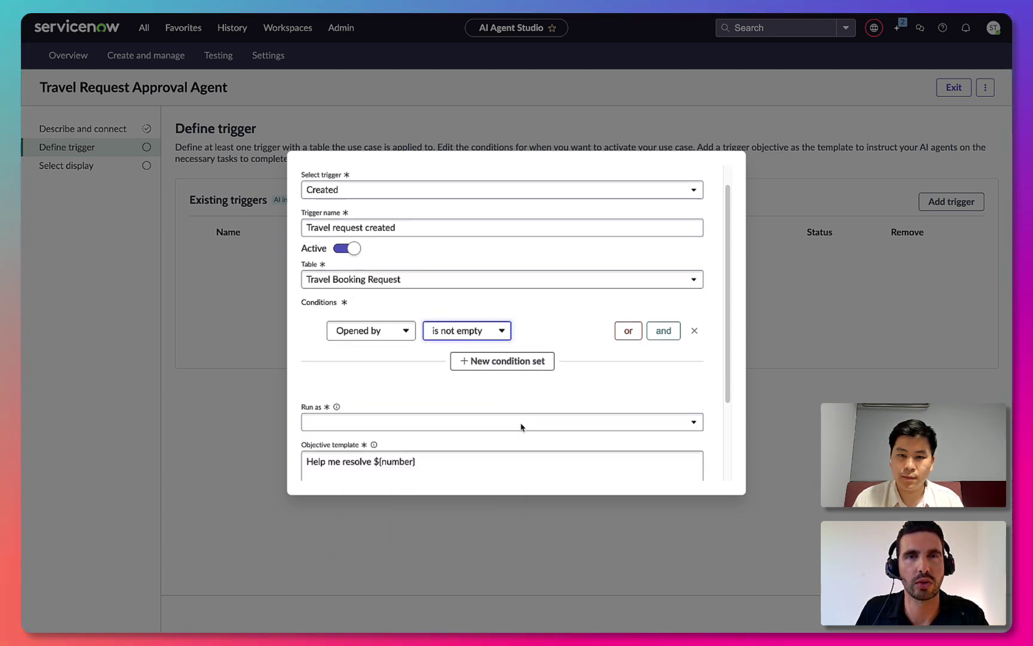
left_click(507, 371)
left_click(466, 442)
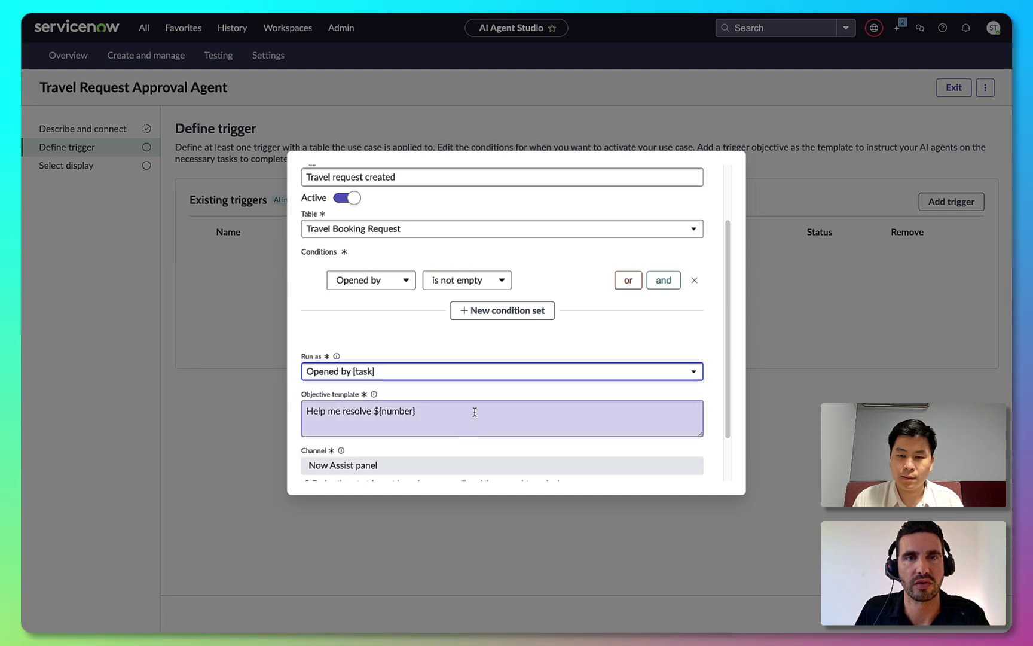
scroll(475, 412, "down", 1)
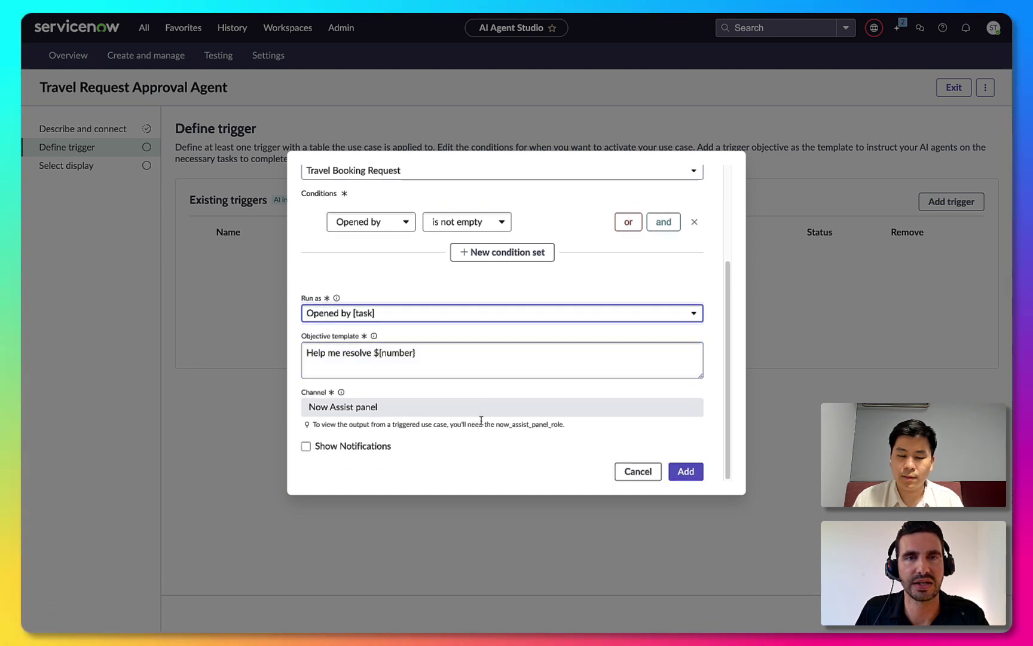
left_click(679, 474)
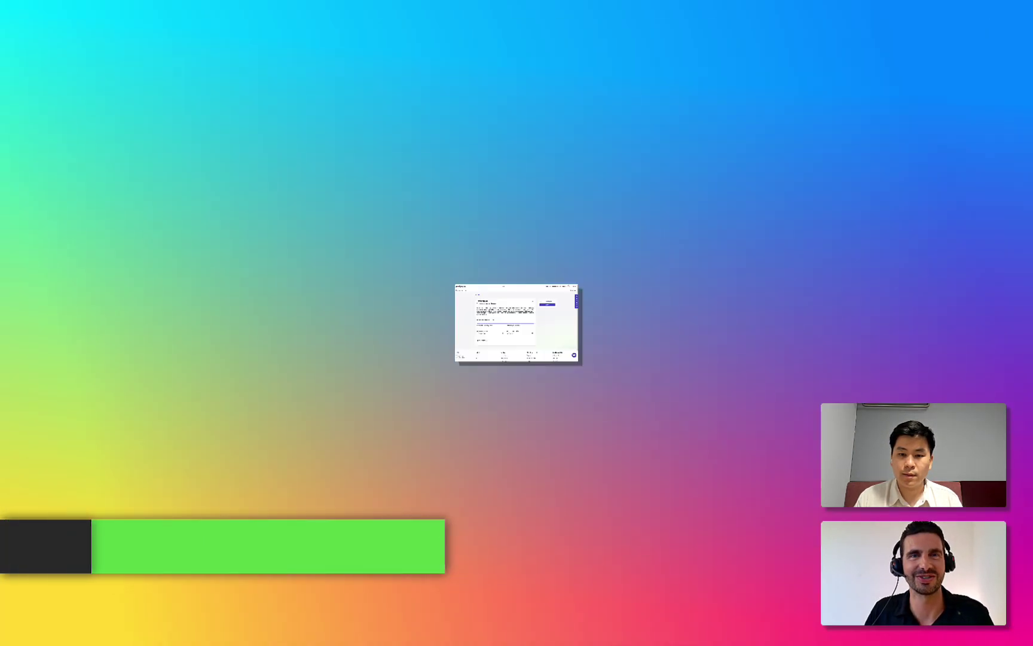
Submit an Investigation travel request from SYD to KE, departing 24 March and returning 26 March
type("Investigation")
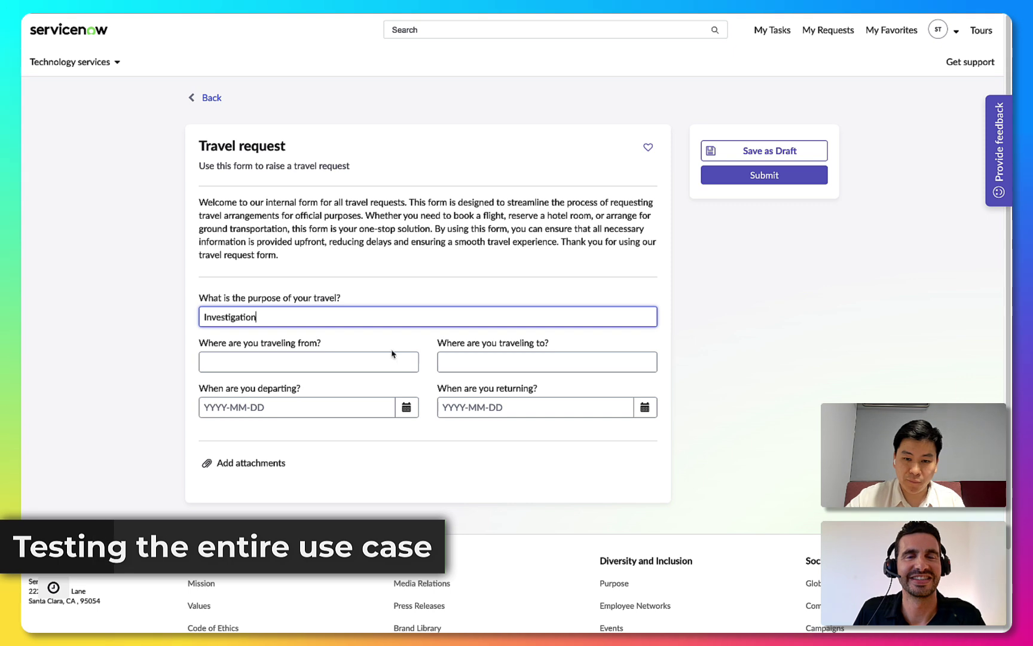
left_click(391, 369)
type("SYD")
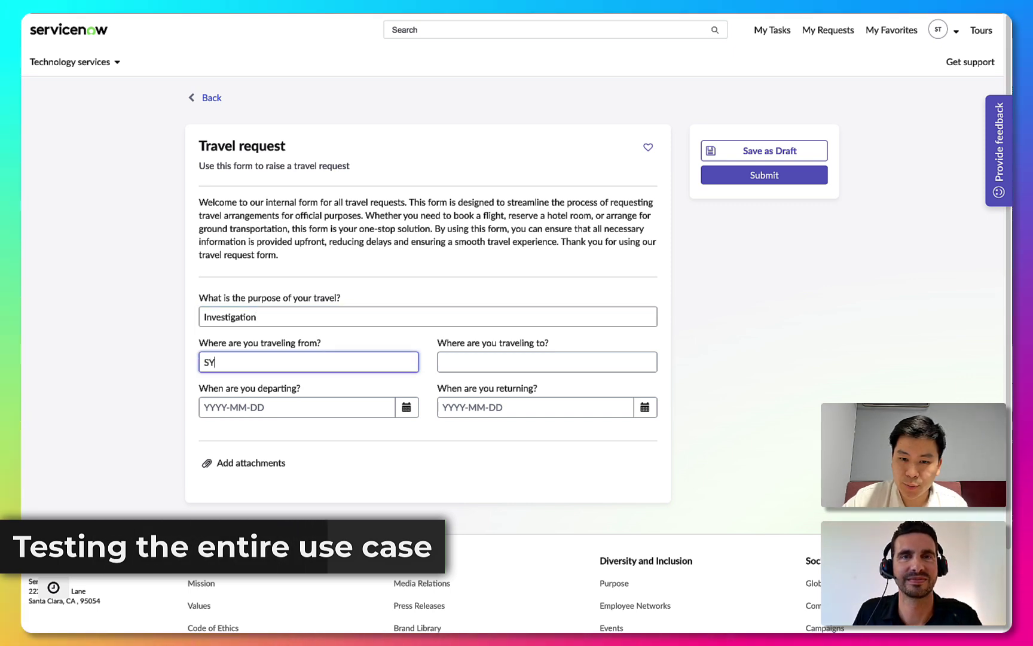
left_click(451, 369)
type("KE")
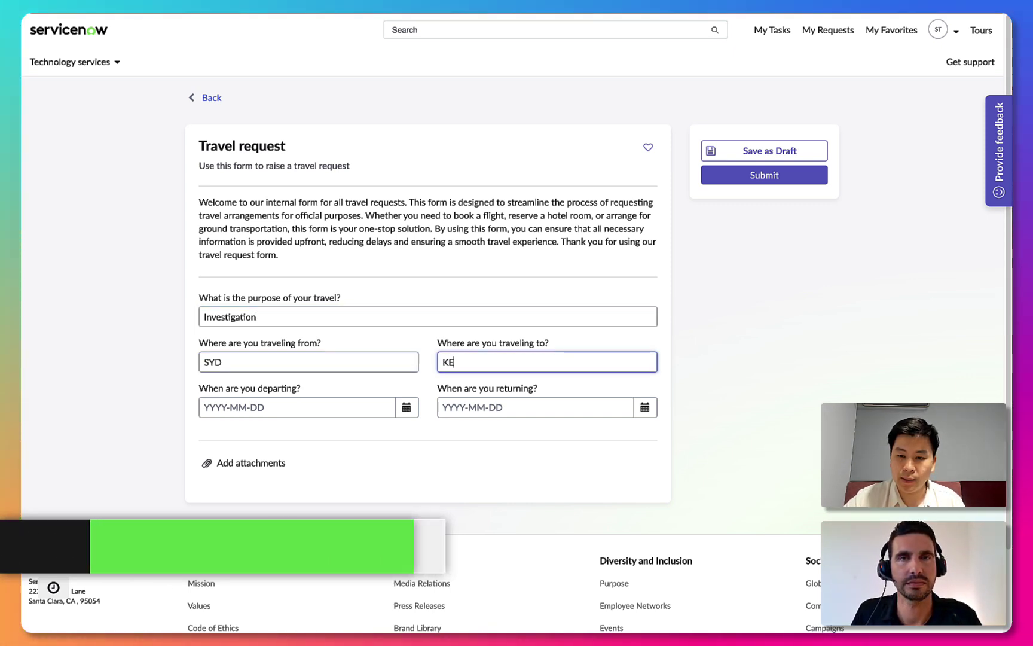
left_click(407, 407)
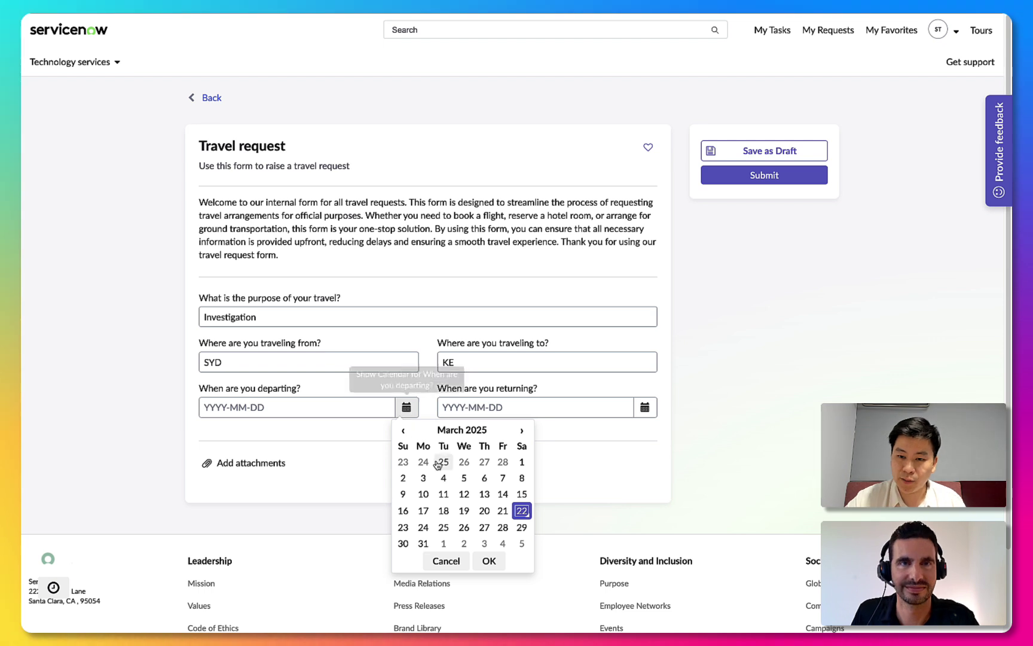
left_click(423, 527)
left_click(488, 561)
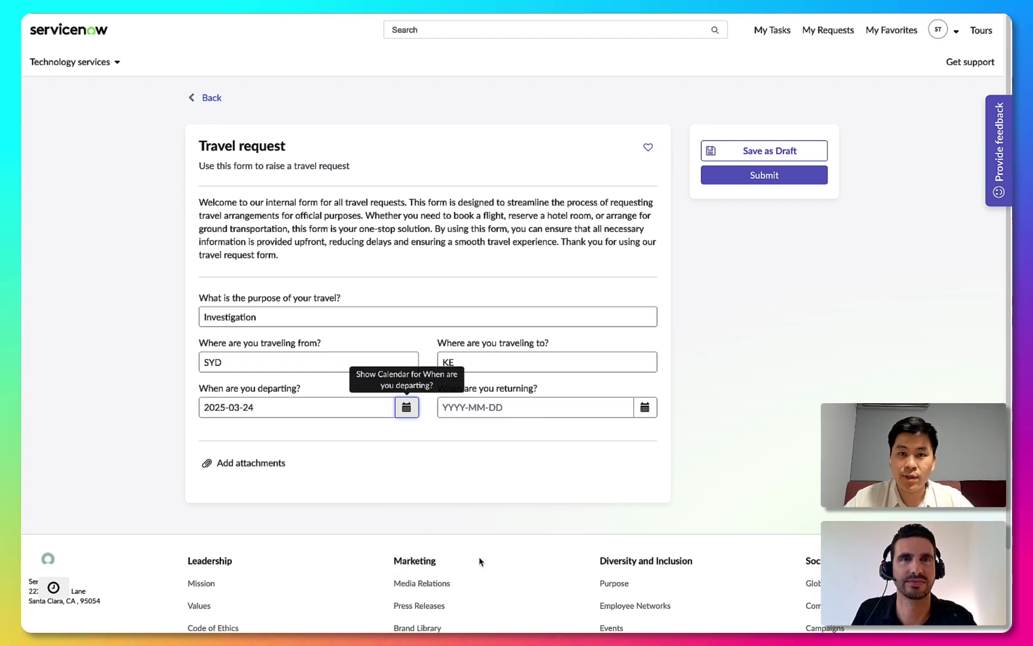
left_click(645, 408)
left_click(710, 530)
left_click(728, 561)
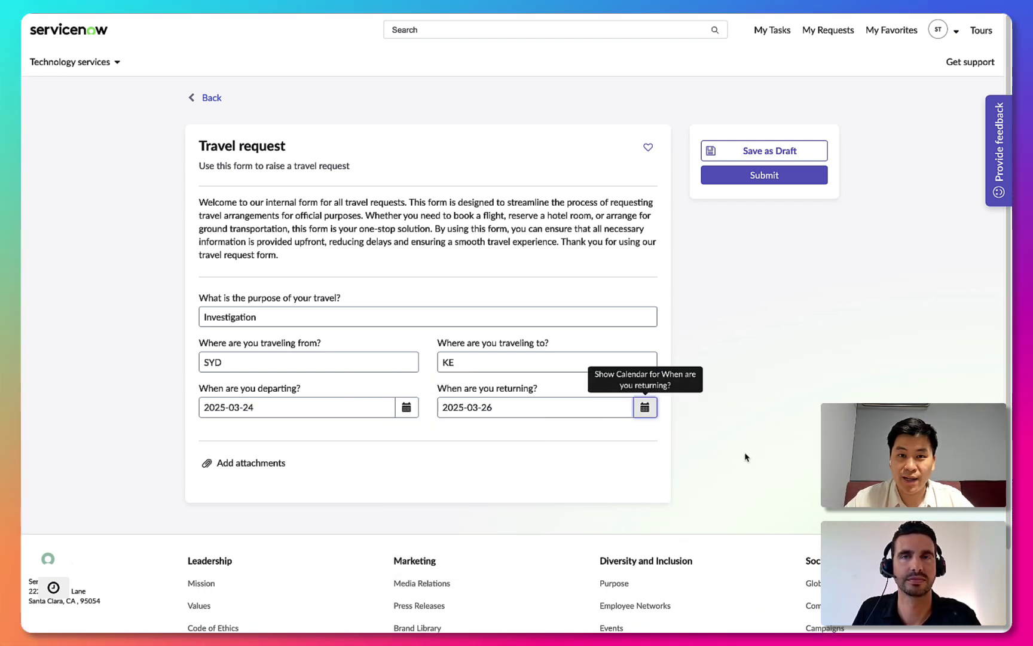
left_click(777, 179)
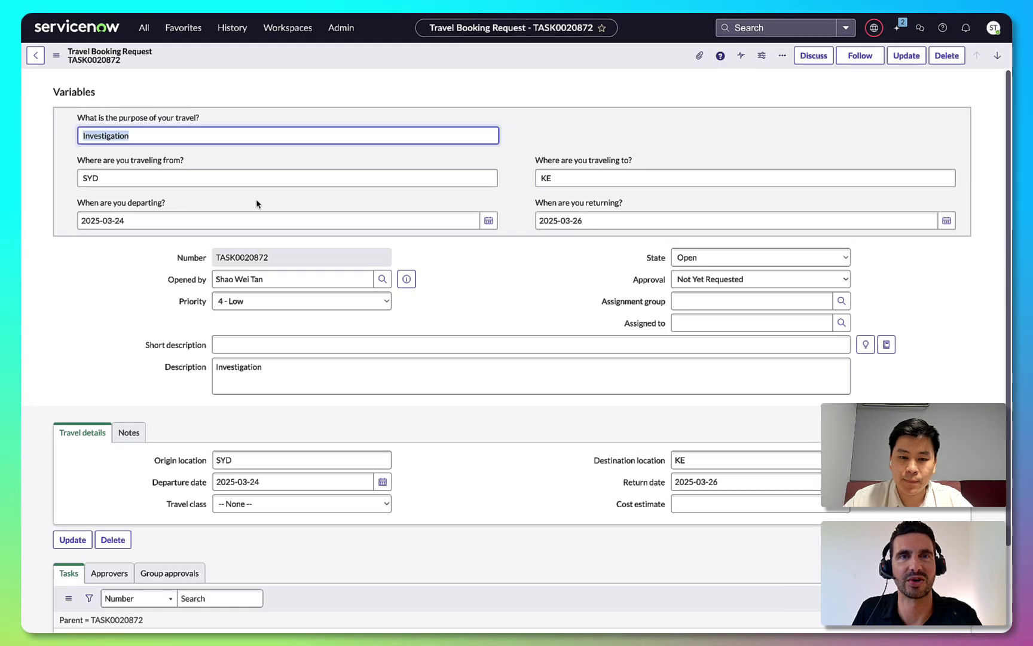
Open the TASK0020872 Now Assist chat and dock it beside the request form
left_click(898, 28)
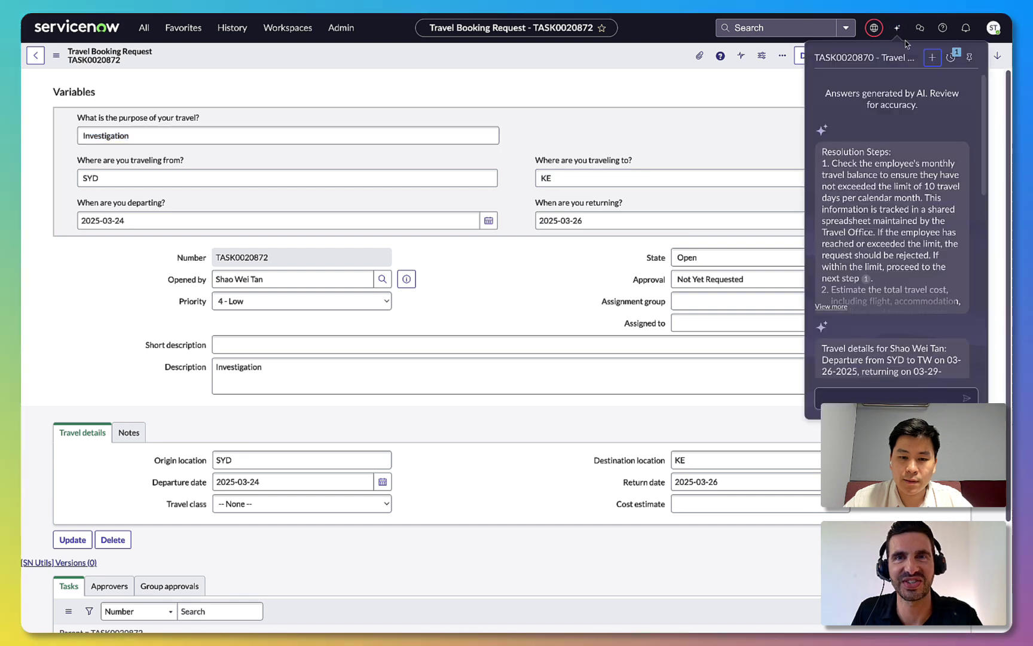
left_click(950, 58)
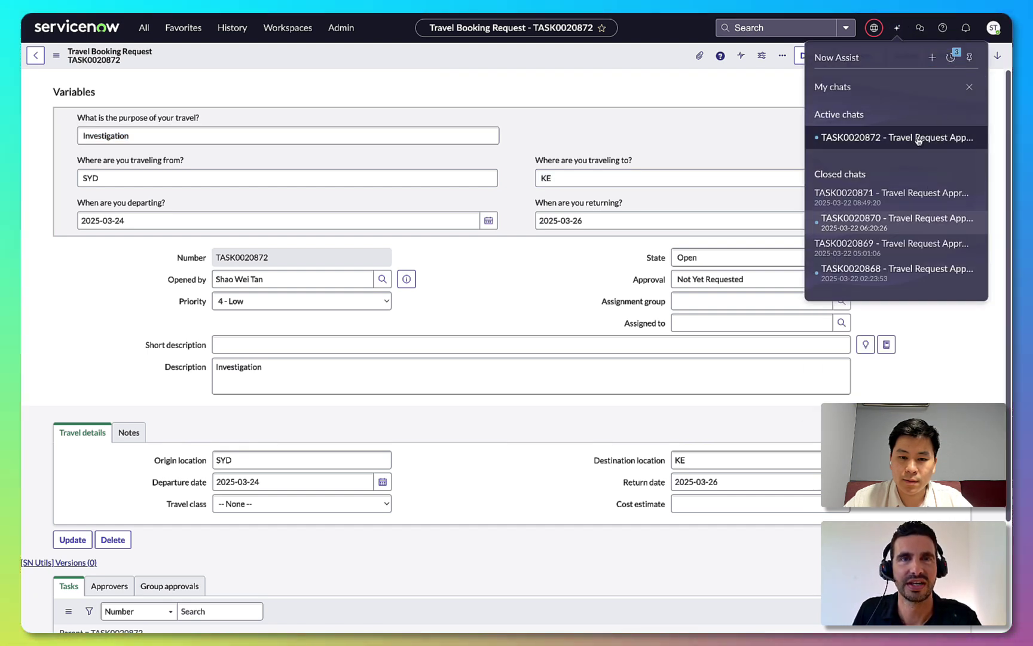
left_click(919, 138)
left_click(970, 57)
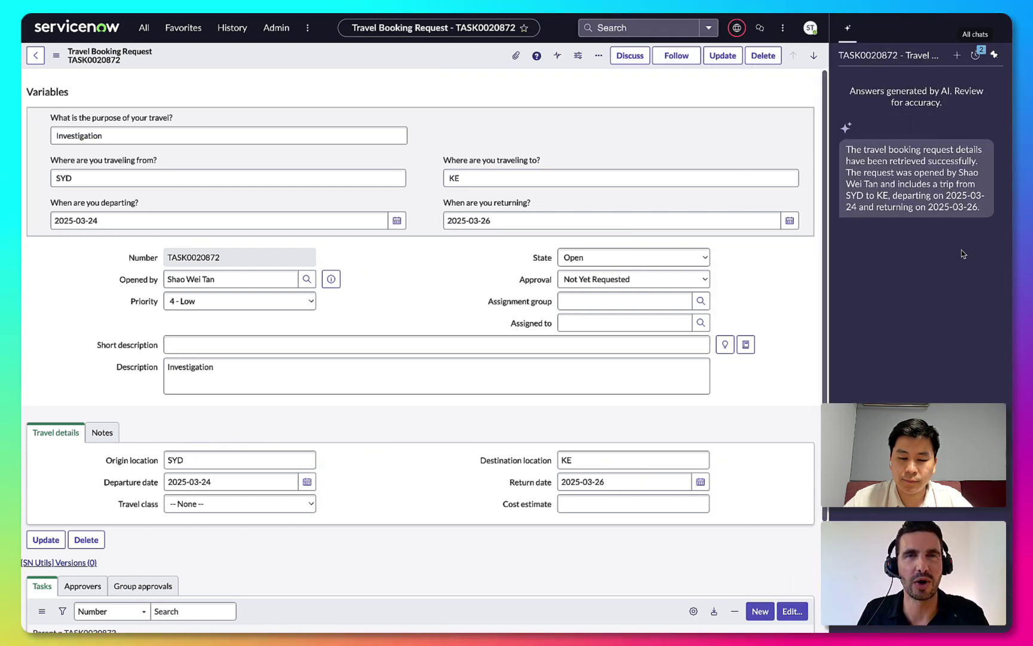